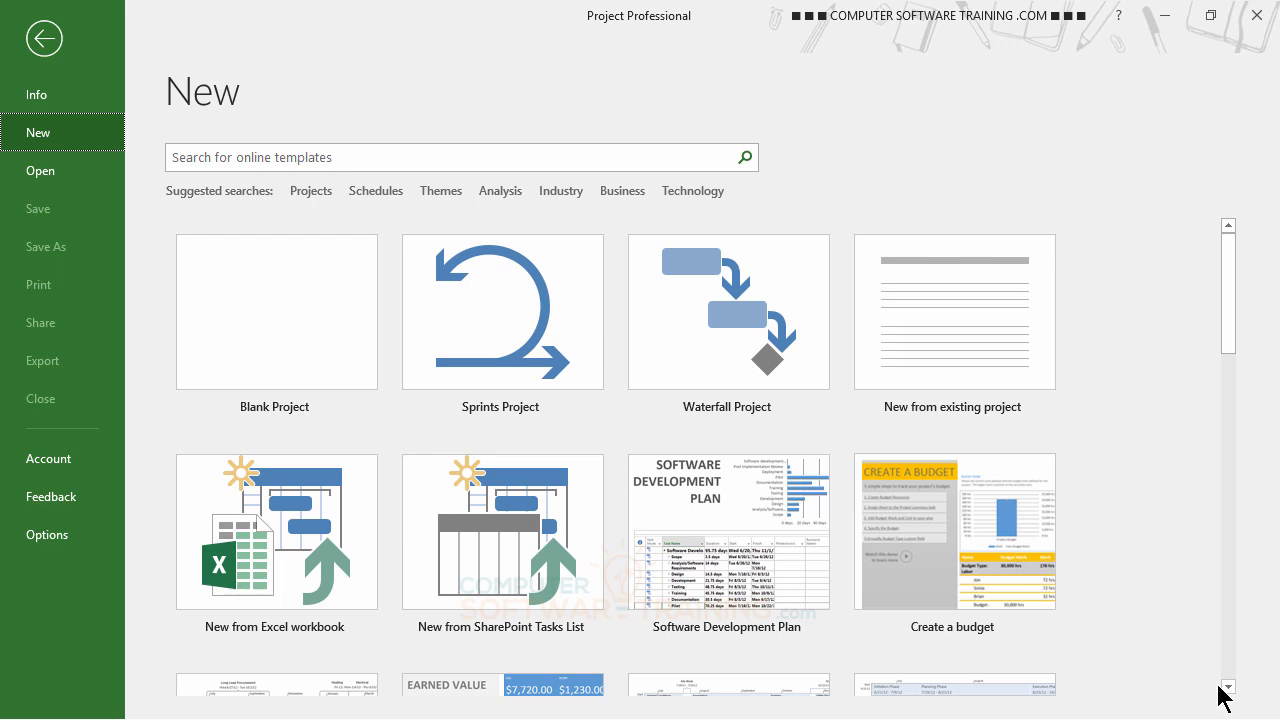
Create a blank project and insert PR36503-2000-MASTER FILE PHASE 1 as a linked subproject in the first task row.
left_click(260, 306)
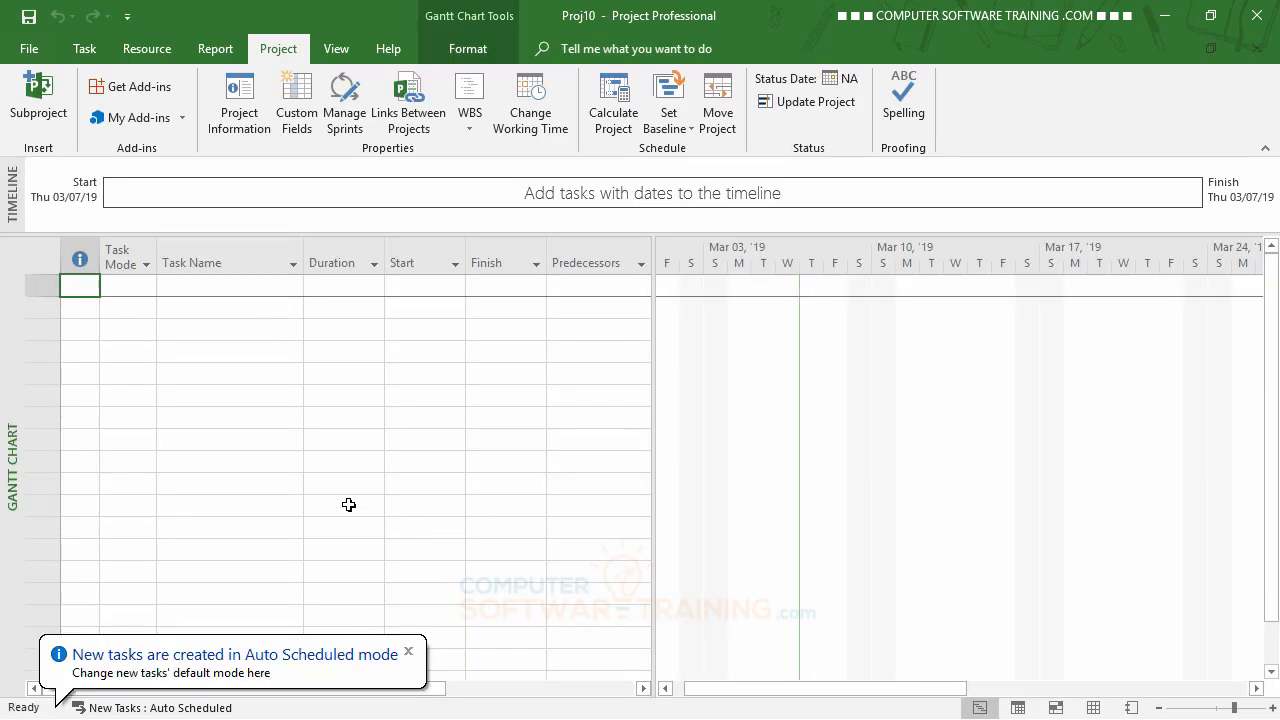
left_click(192, 287)
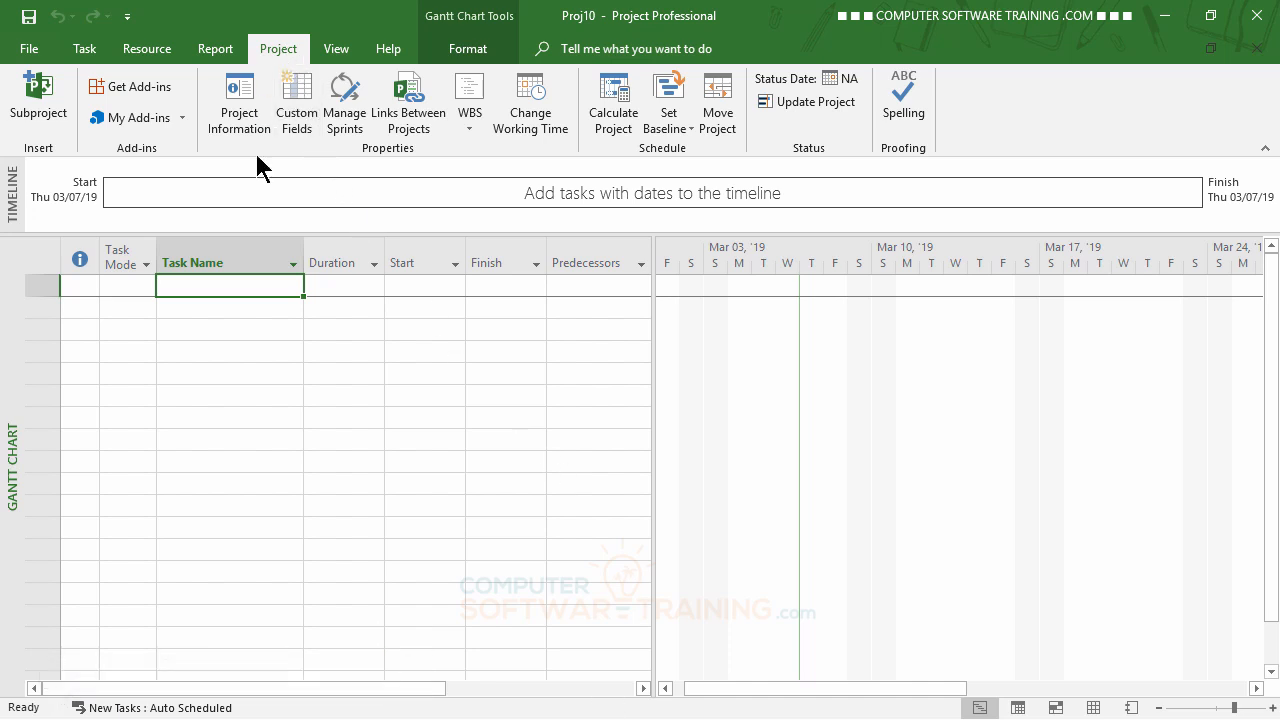
left_click(35, 95)
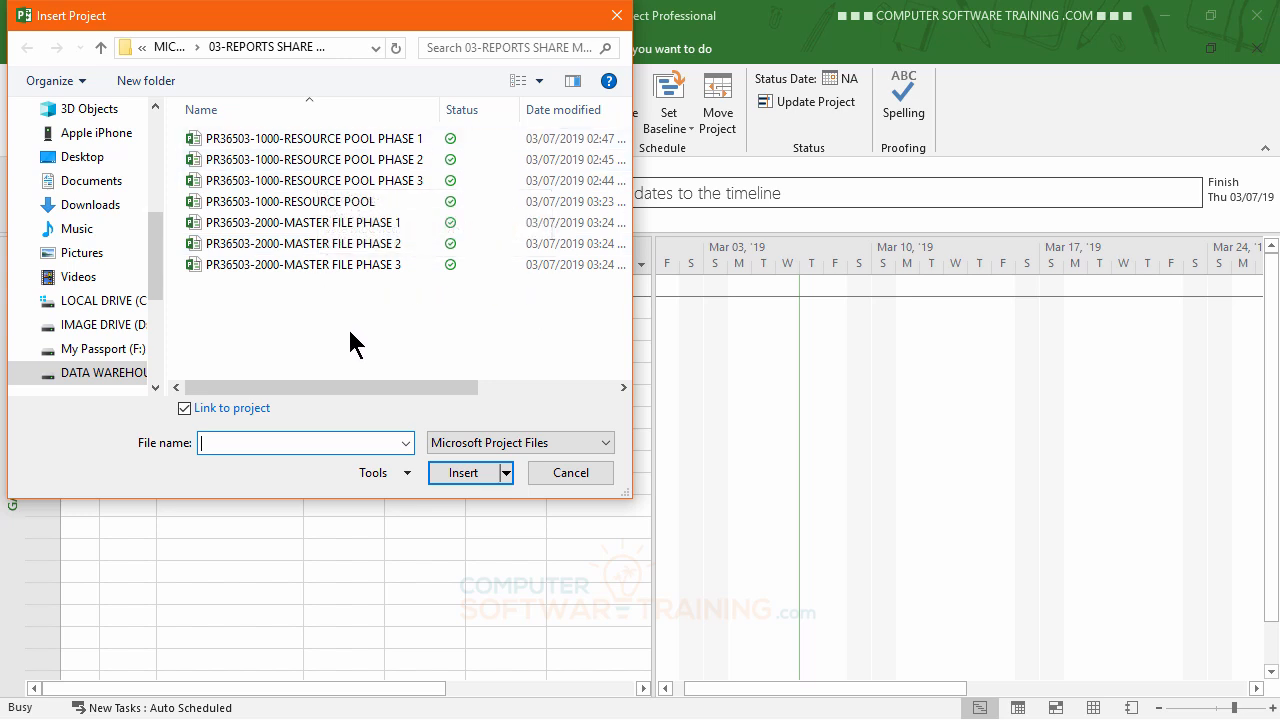
double_click(315, 230)
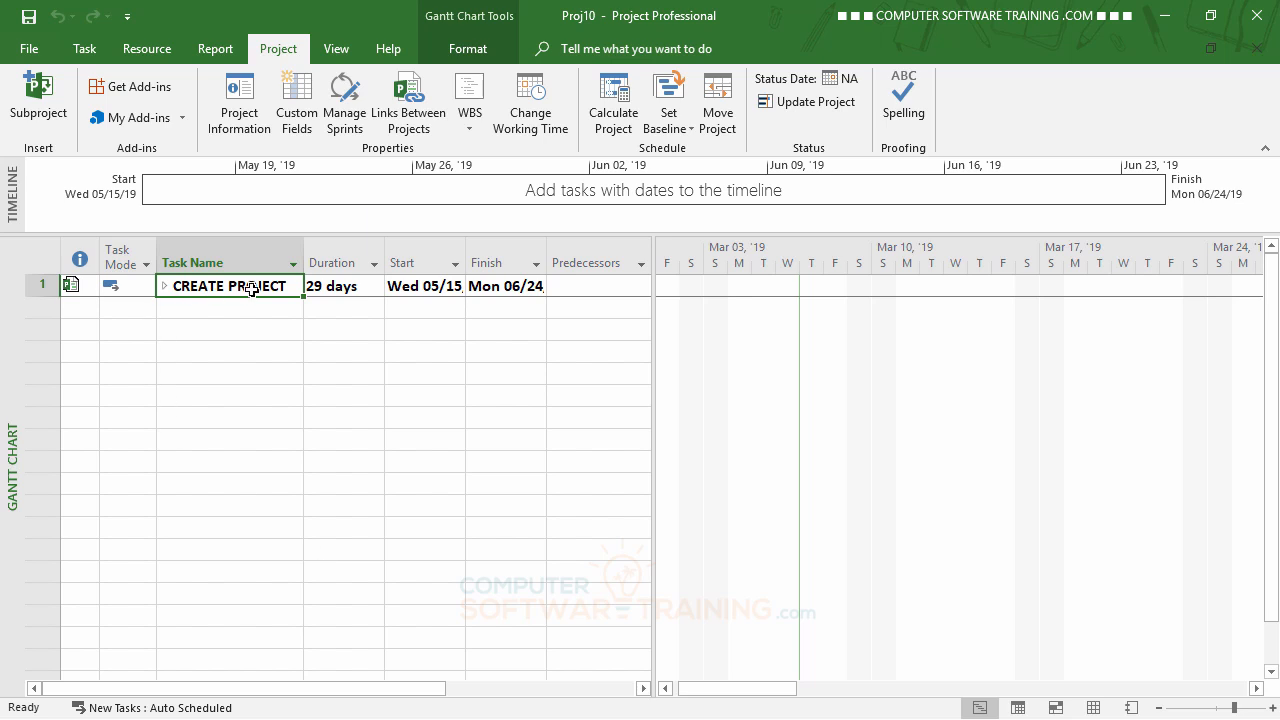
Rename the inserted subproject's summary task in row 1 as PHASE 1.
left_click(283, 286)
left_click_drag(277, 286, 147, 285)
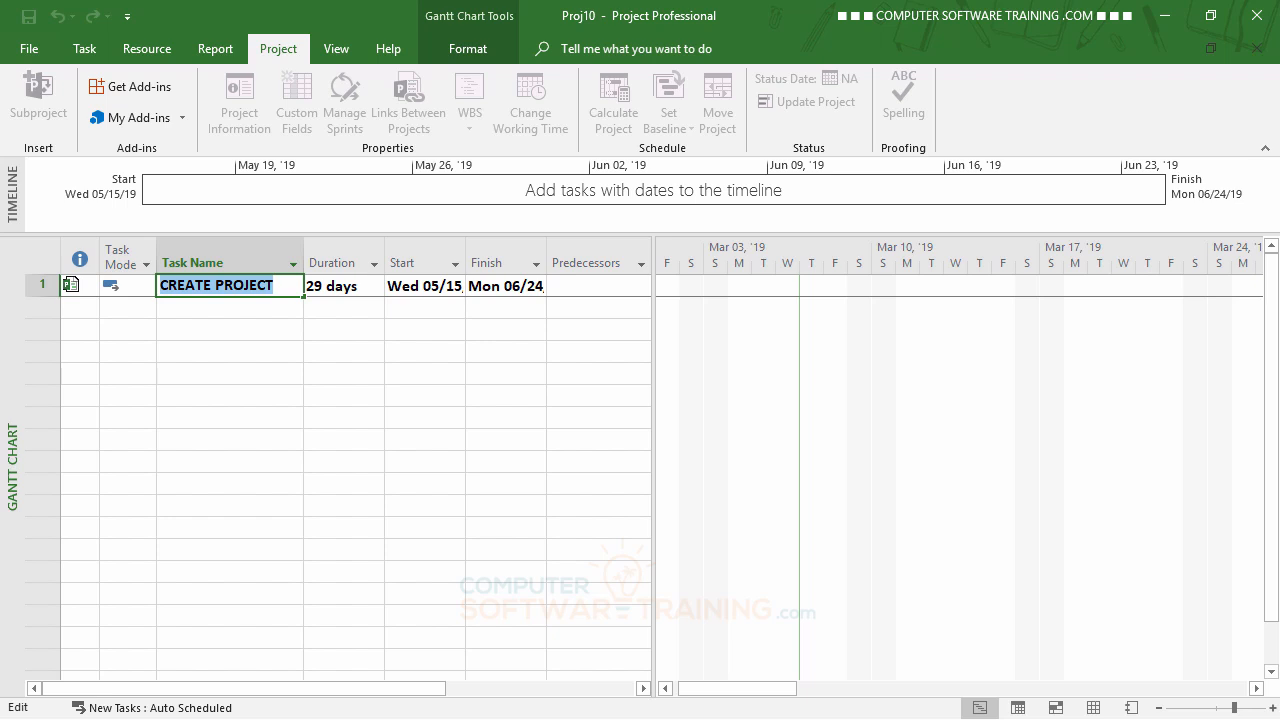
type("PHA")
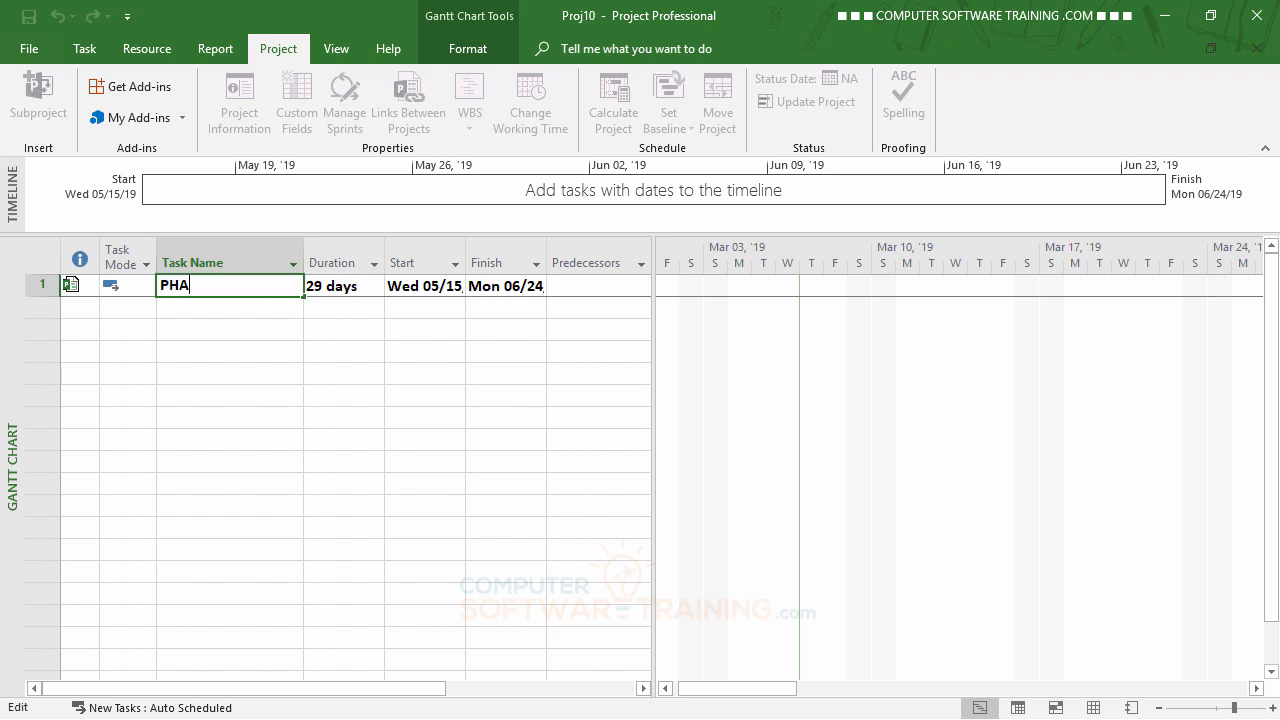
type("SE 1")
key("Return")
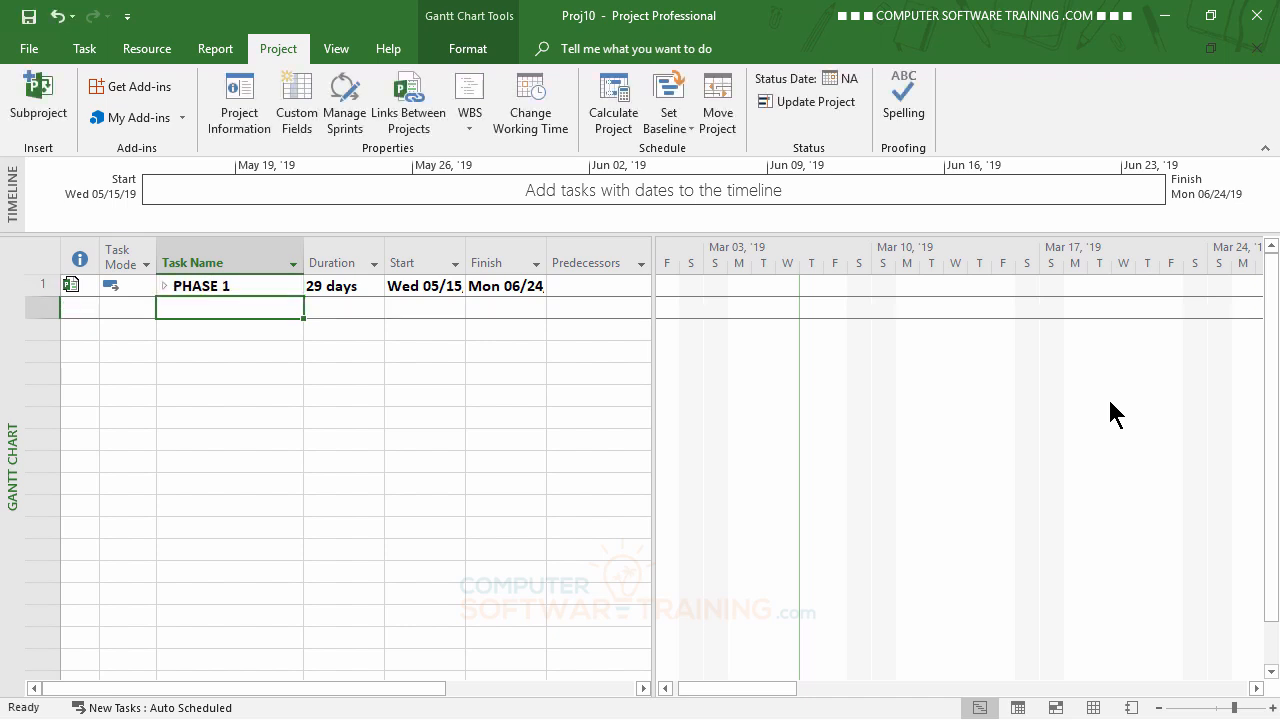
Insert PR36503-2000-MASTER FILE PHASE 2 as a linked subproject in row 3, leaving one blank row below PHASE 1.
left_click(219, 329)
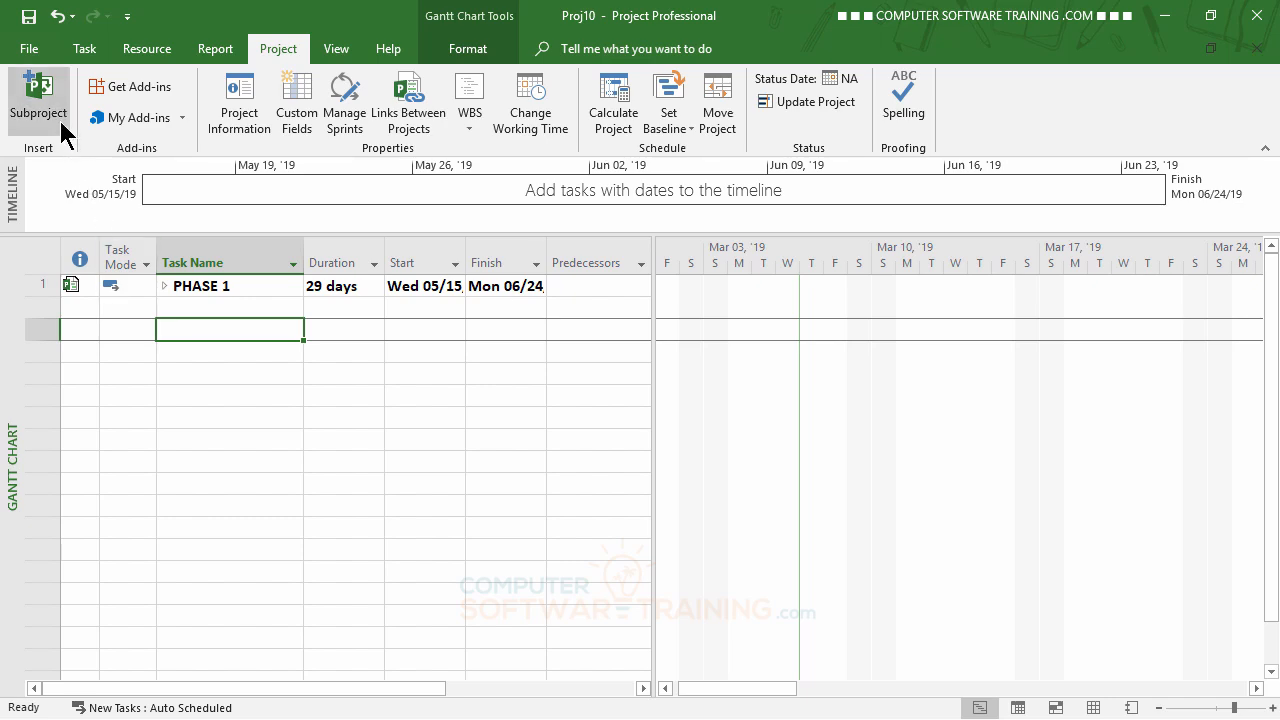
left_click(40, 97)
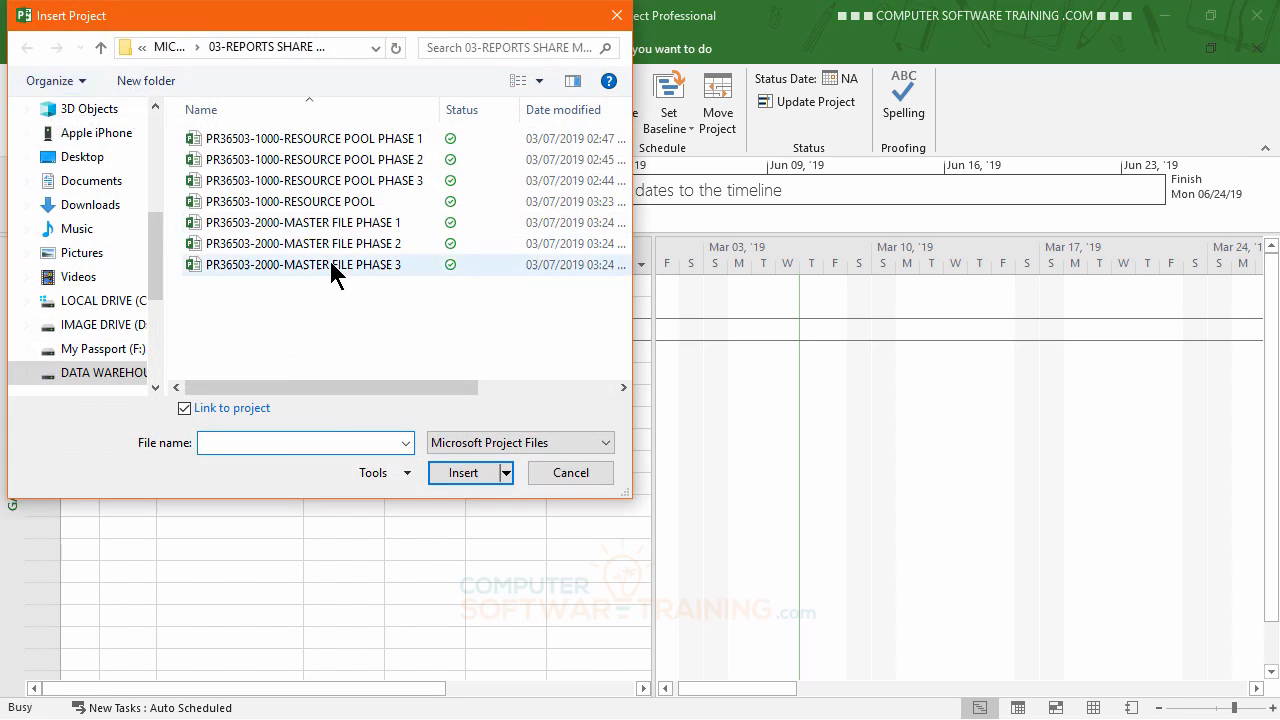
double_click(338, 246)
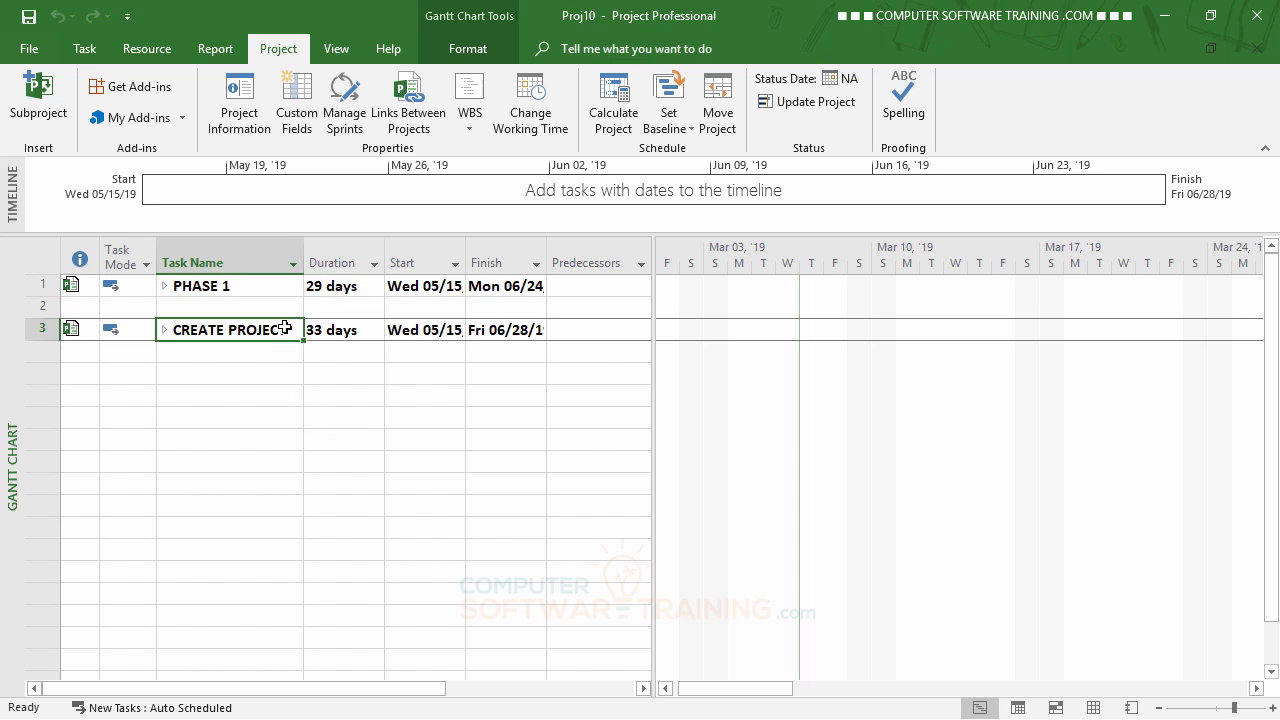
Rename the subproject summary task in row 3 as PHASE 2.
left_click(285, 329)
left_click_drag(285, 329, 134, 331)
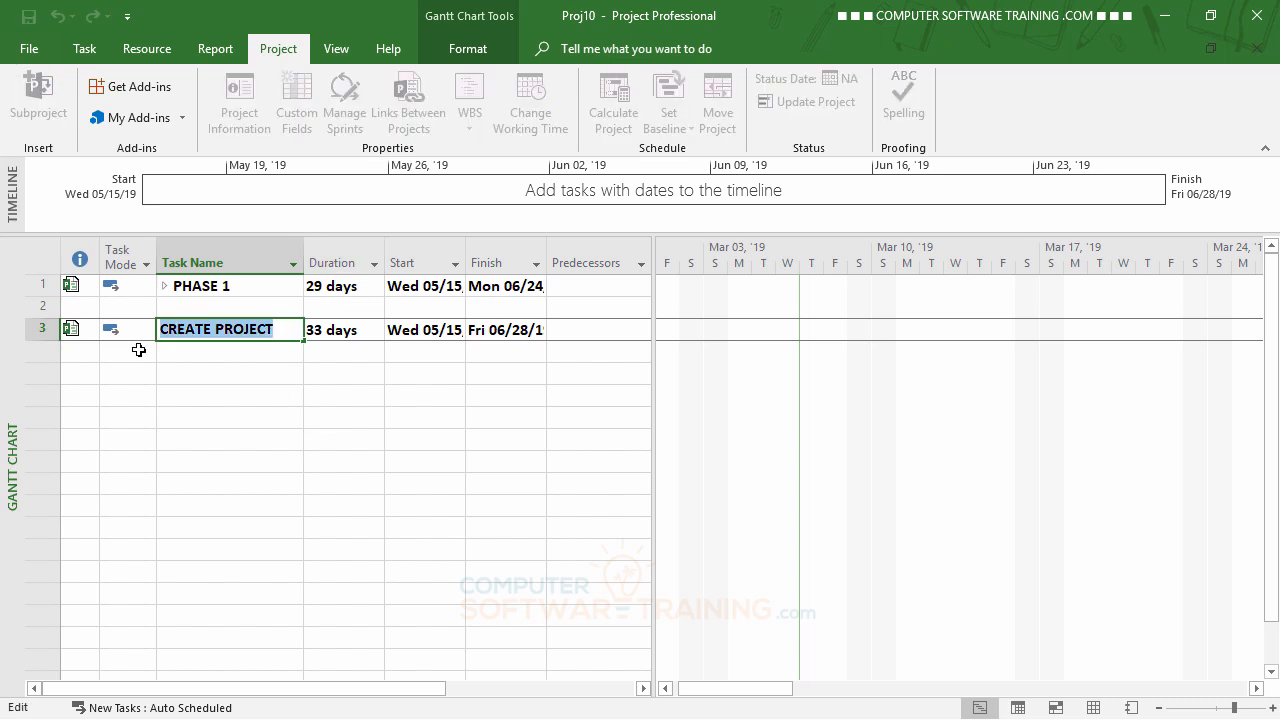
type("PHAC")
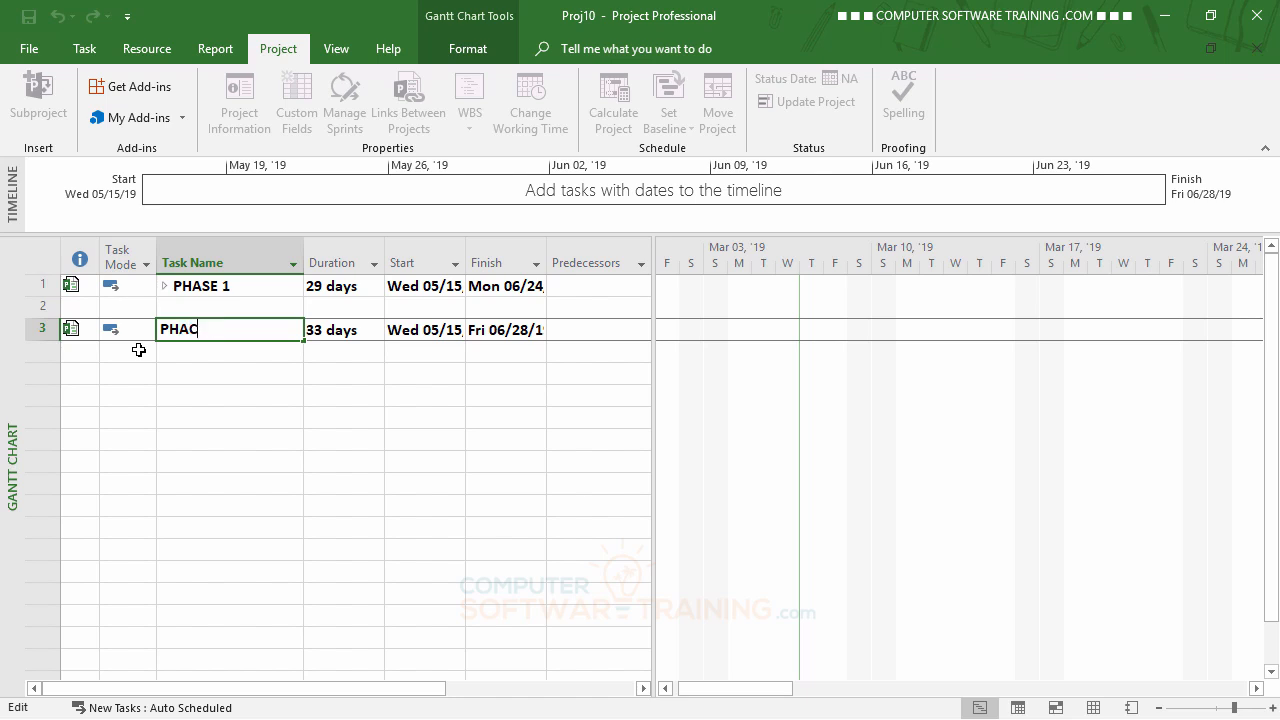
key("BackSpace")
type("SE 2")
key("Return")
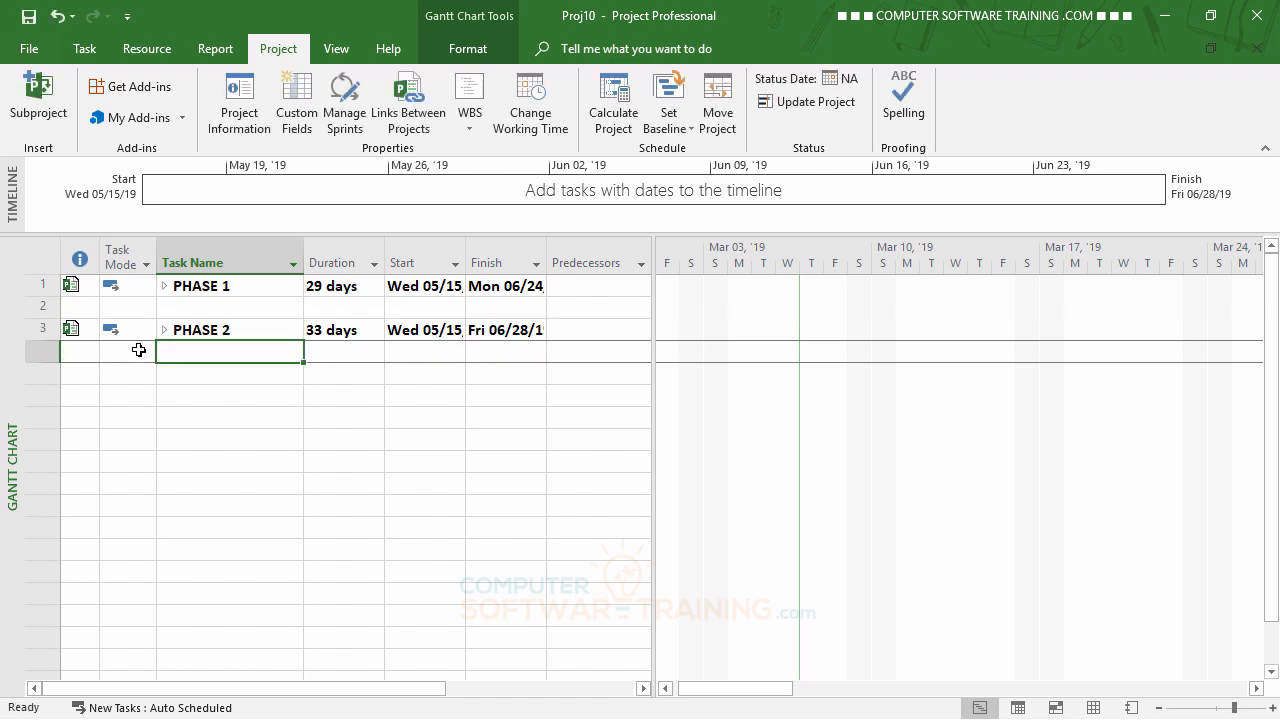
Insert PR36503-2000-MASTER FILE PHASE 3 as a linked subproject in row 5, leaving one blank row below PHASE 2.
left_click(201, 377)
left_click(40, 93)
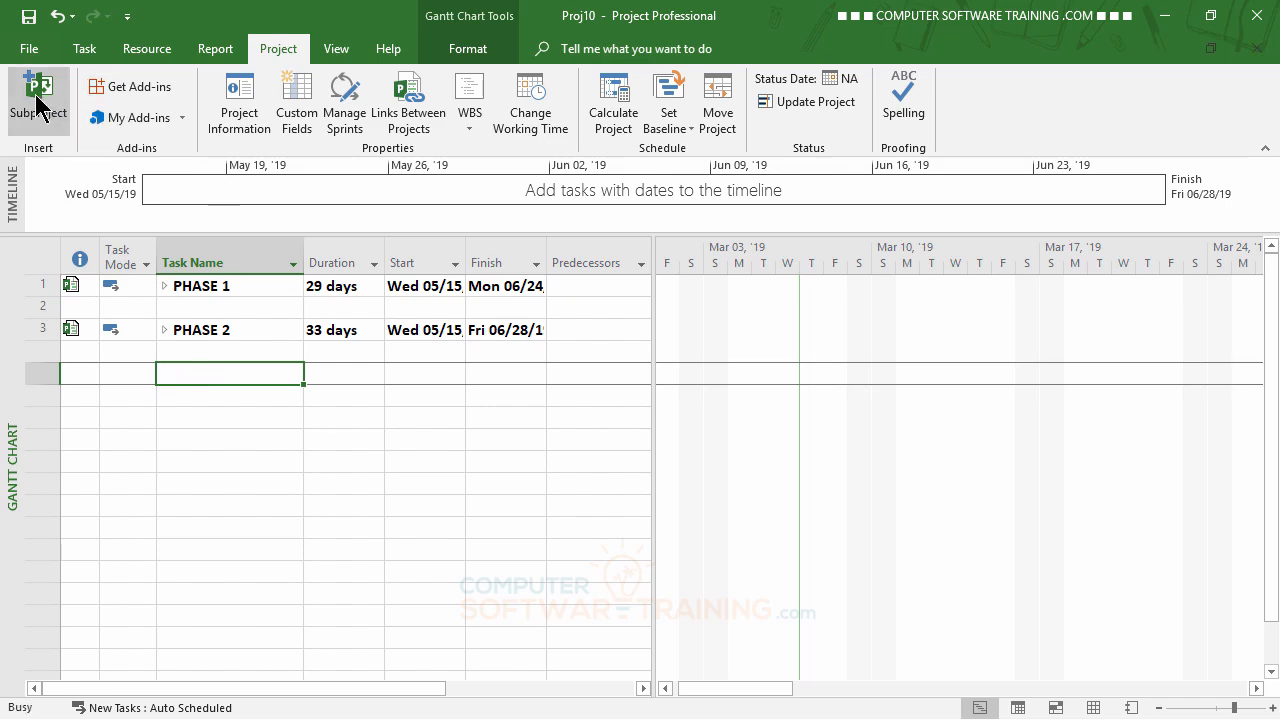
double_click(280, 264)
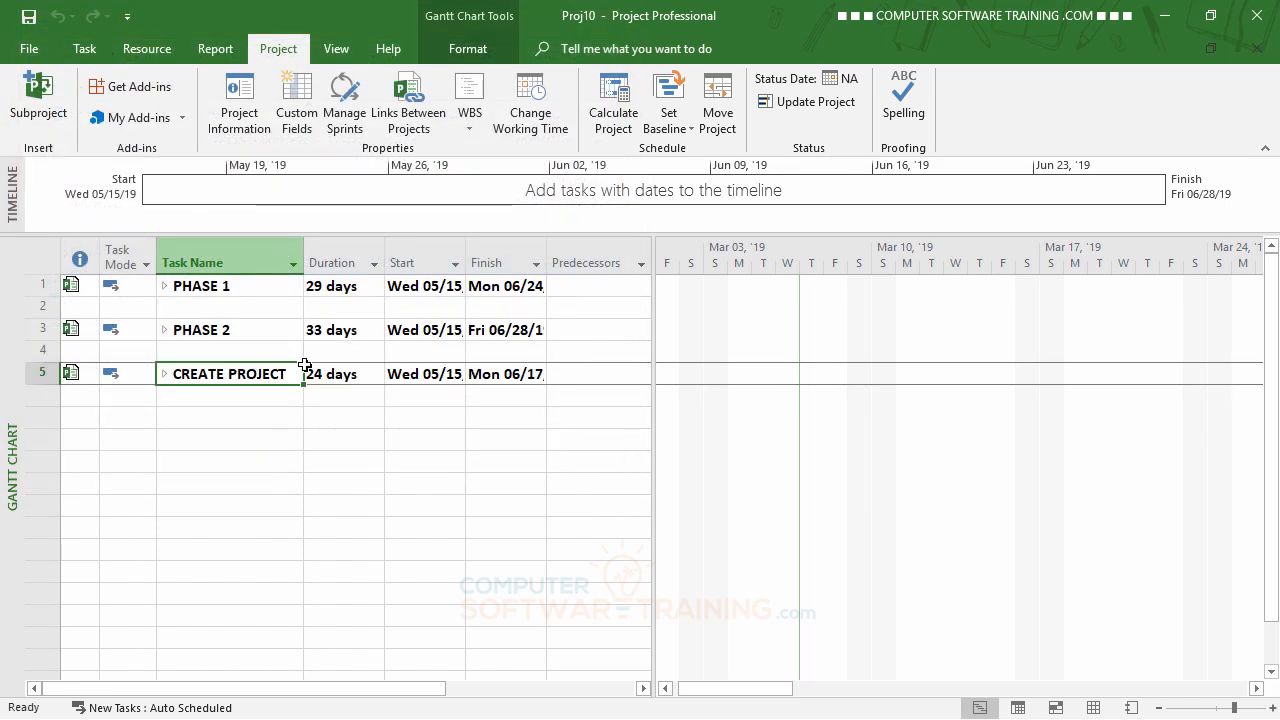
Rename the subproject summary task in row 5 as PHASE 3.
left_click(287, 374)
left_click_drag(287, 374, 138, 373)
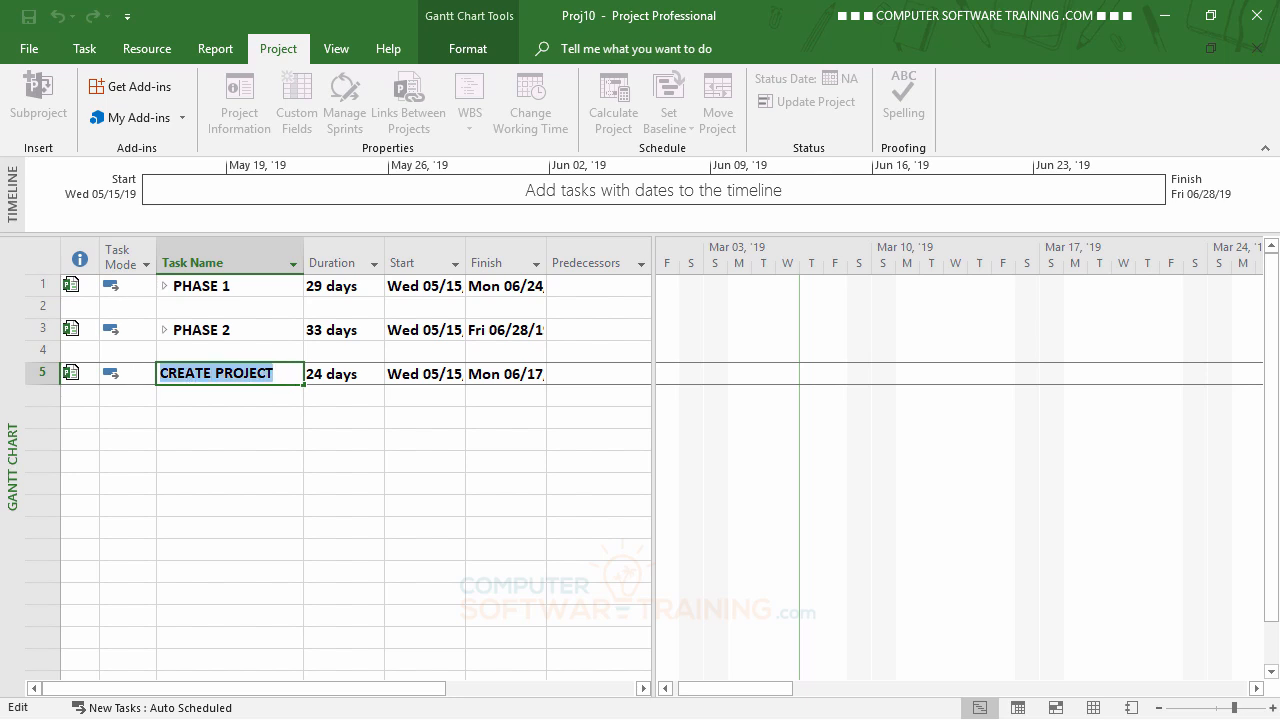
type("Phase")
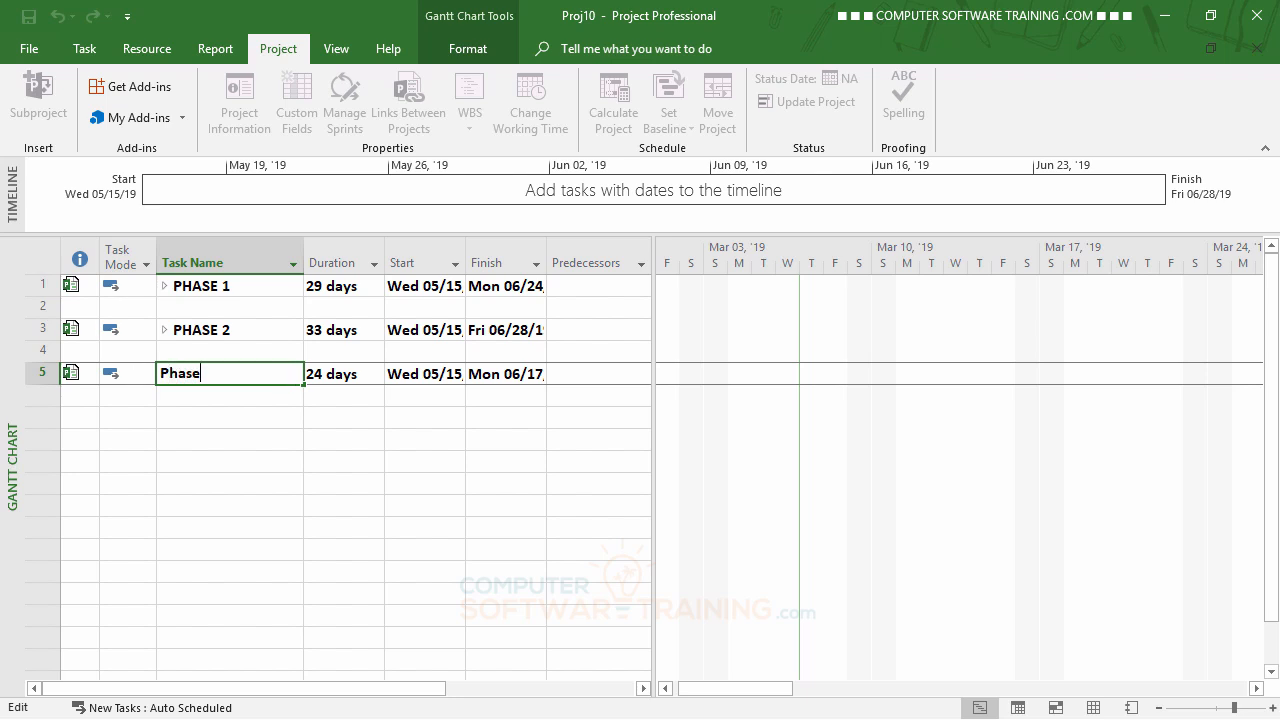
key("BackSpace")
key("BackSpace")
key("BackSpace")
key("BackSpace")
type("HASE 3")
key("Return")
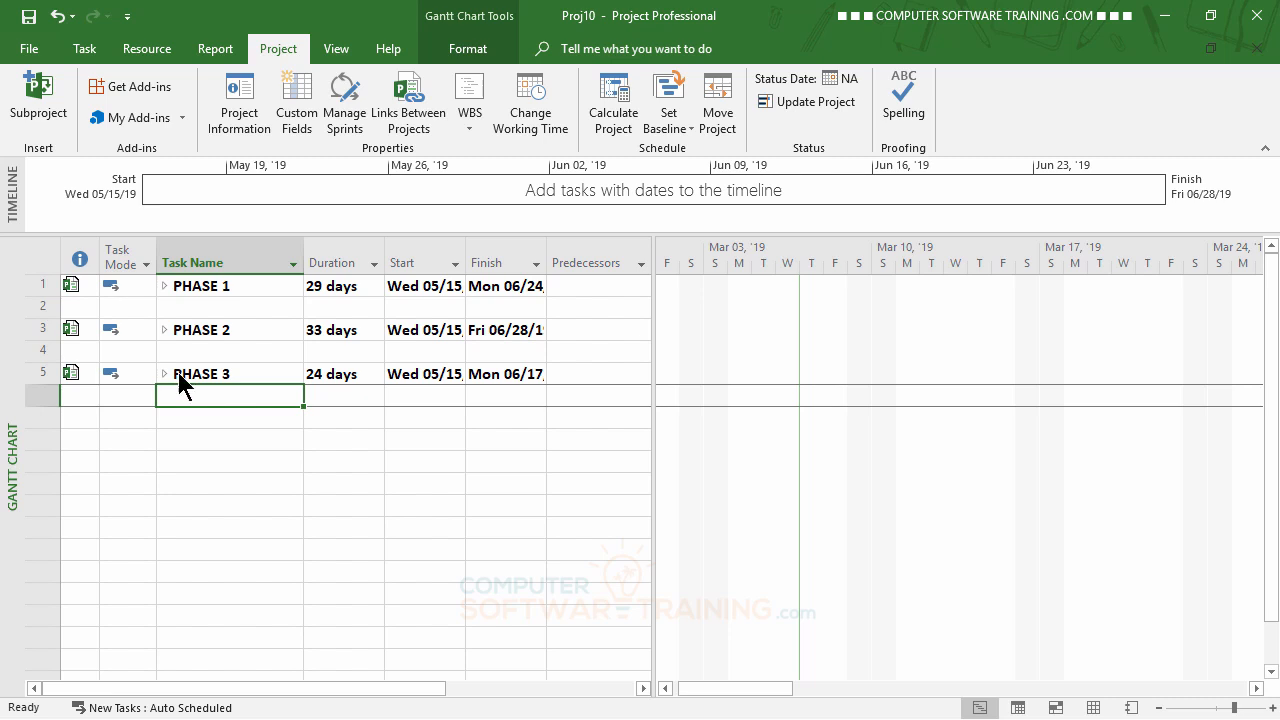
Widen the Start and Finish columns to fit their full dates.
double_click(466, 249)
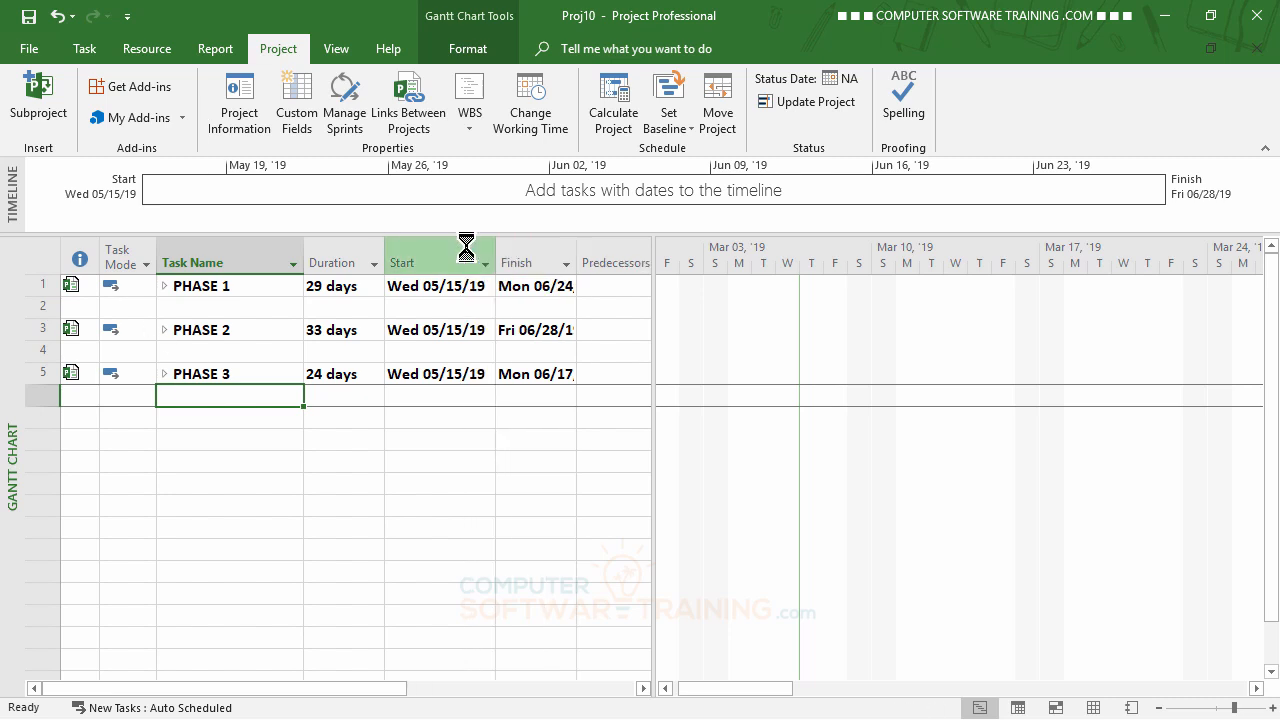
double_click(577, 252)
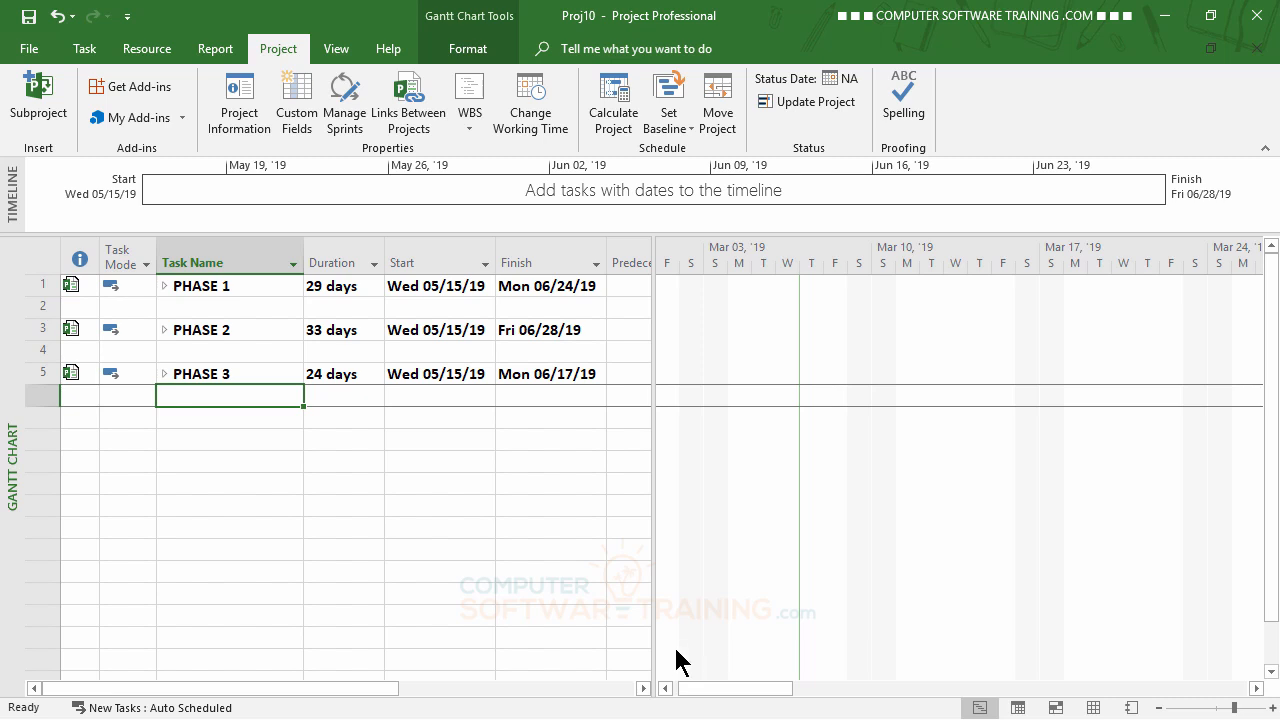
Expand the PHASE 1, PHASE 2 and PHASE 3 subprojects, opening the resource pool to see assignments across all sharer files.
left_click(164, 286)
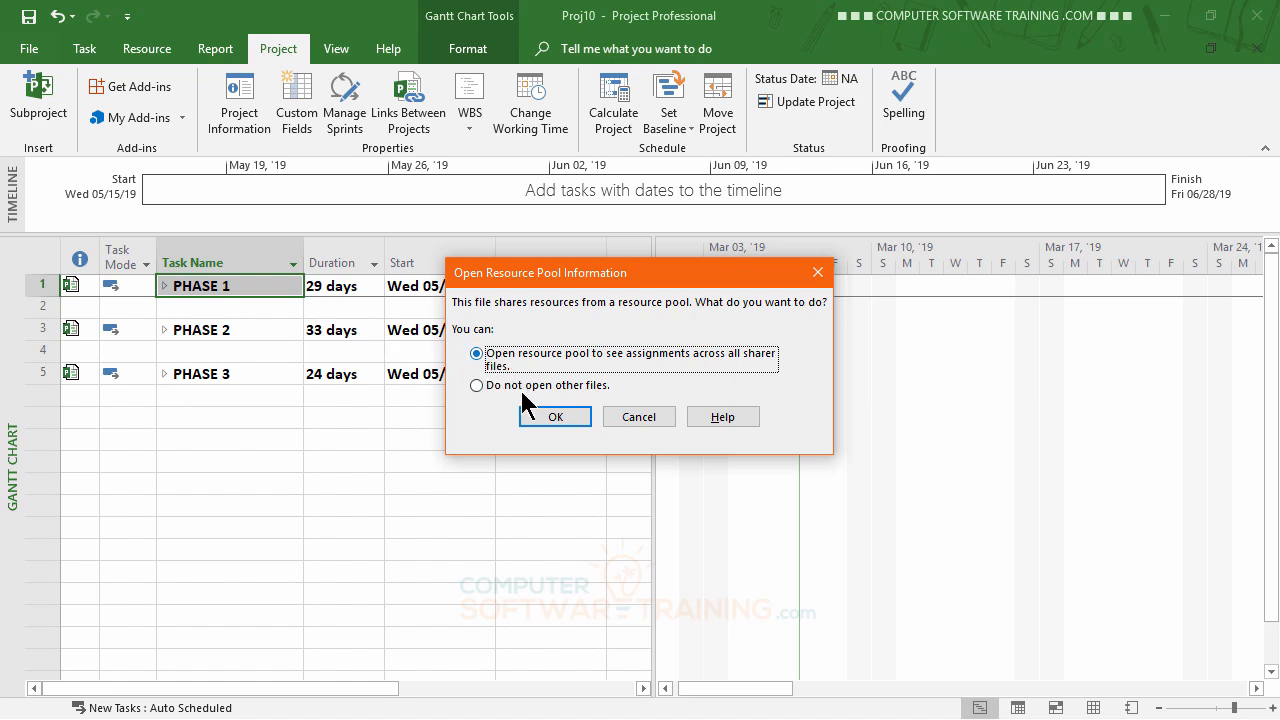
left_click(553, 418)
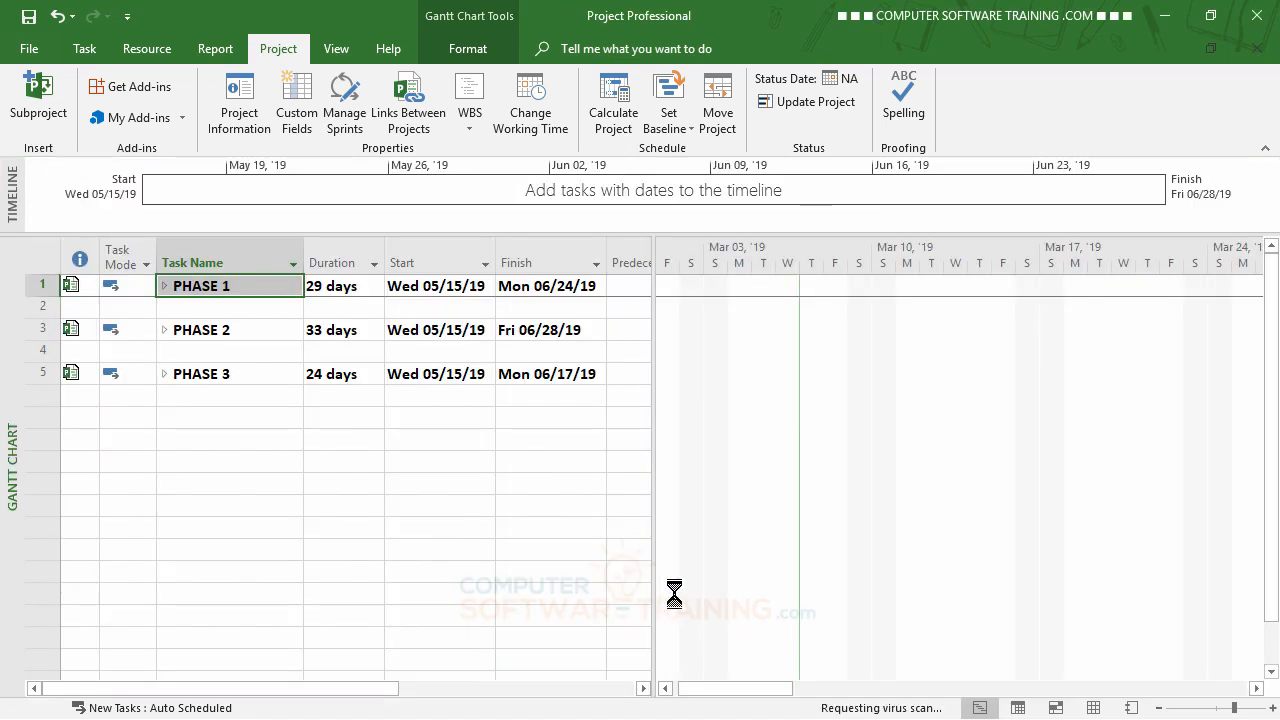
scroll(524, 436, "down", 3)
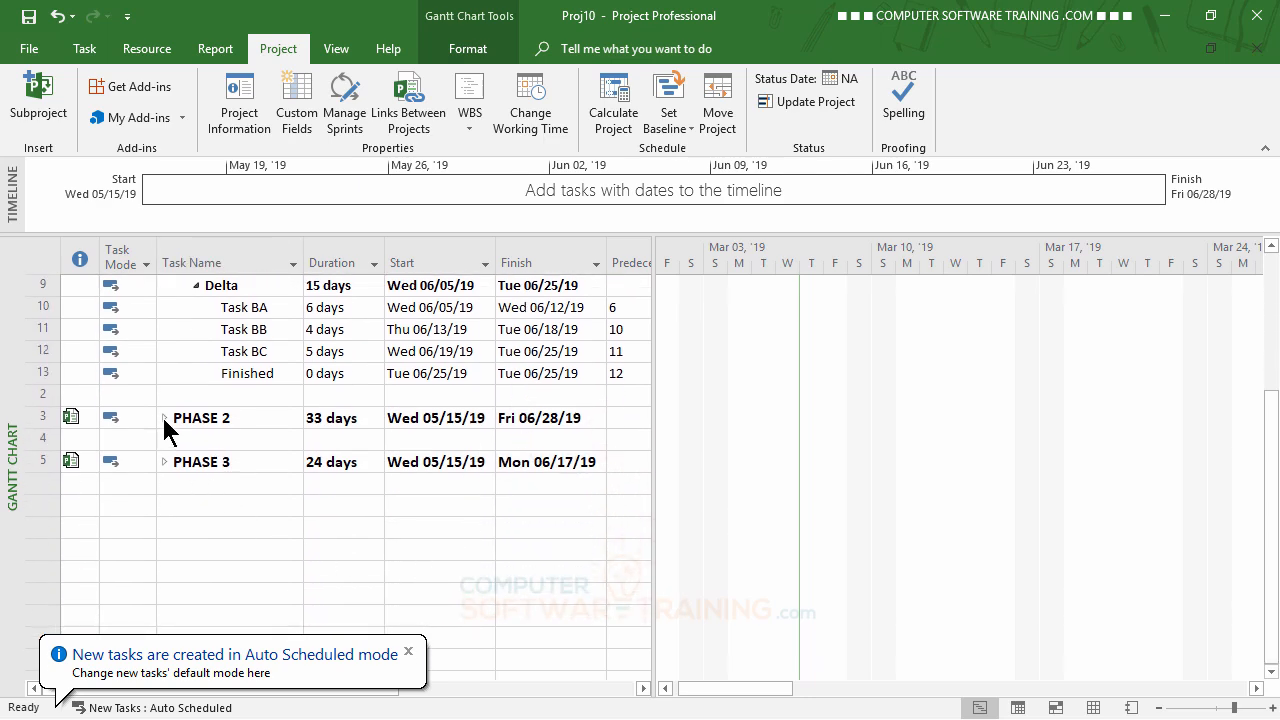
left_click(164, 418)
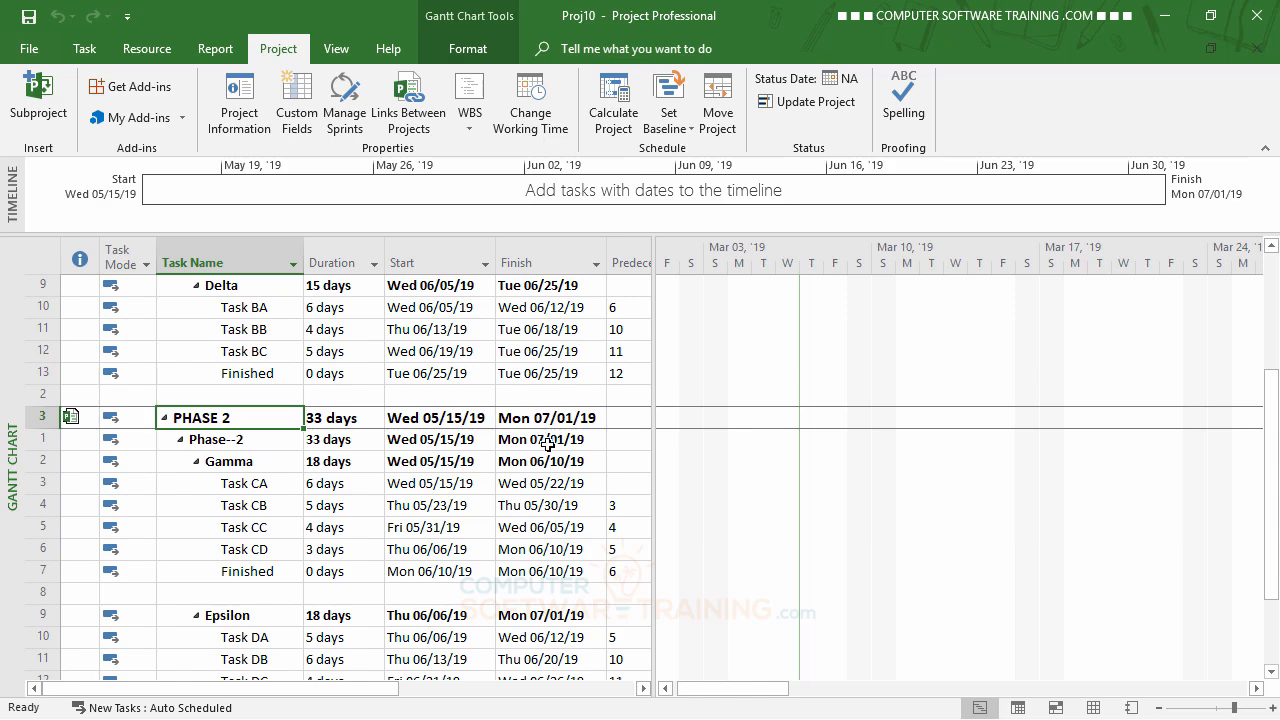
scroll(545, 440, "down", 4)
left_click(164, 505)
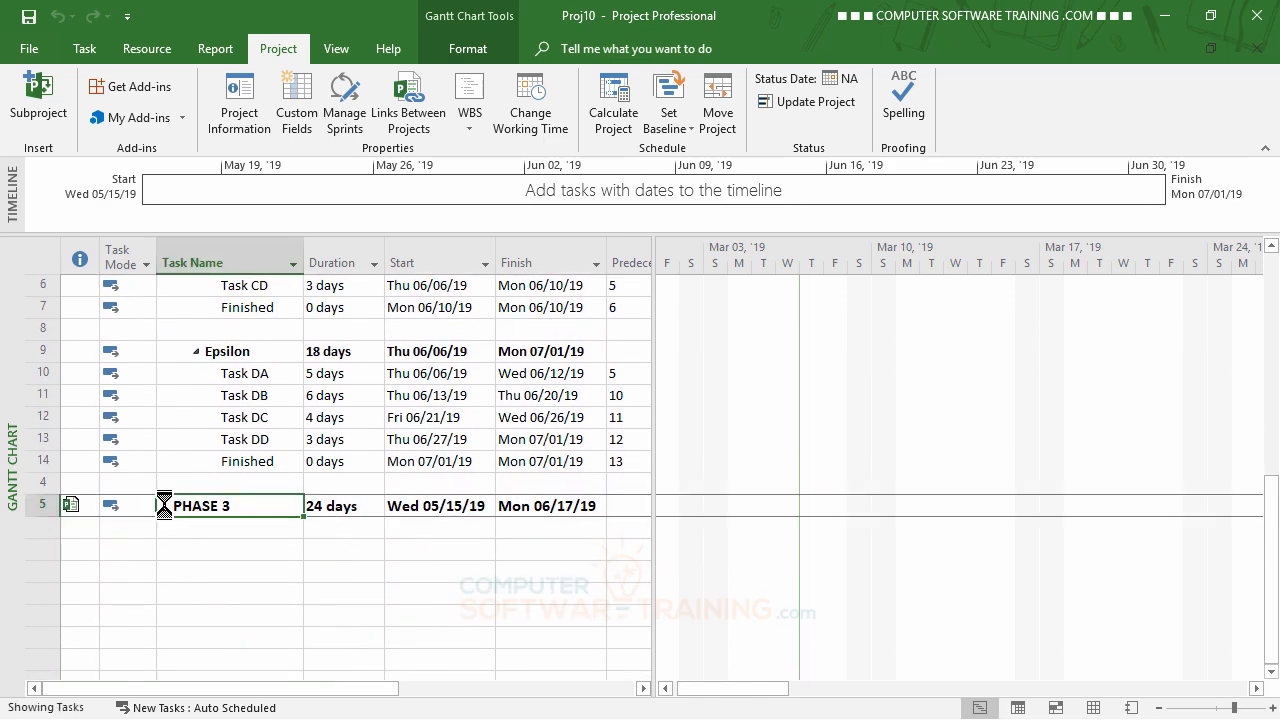
scroll(600, 506, "up", 7)
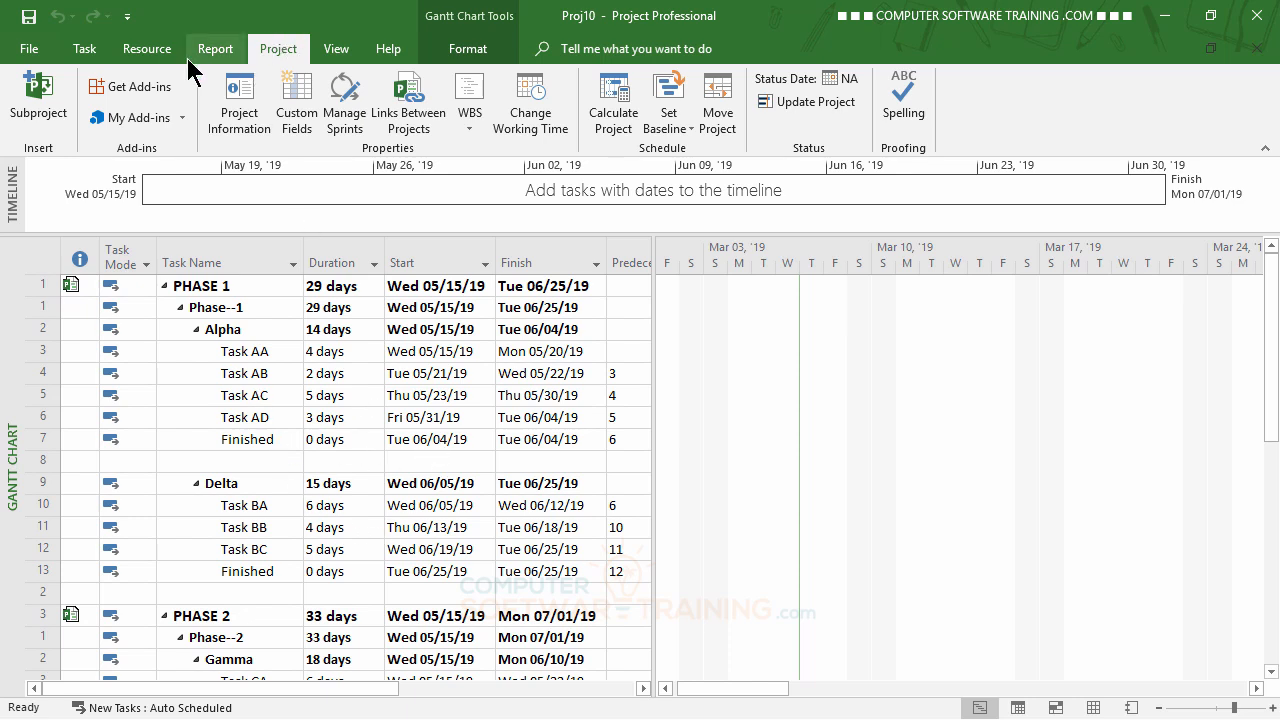
Open Assign Resources for Task AA under Alpha in PHASE 1, keeping the dialog clear of the task table.
left_click(151, 51)
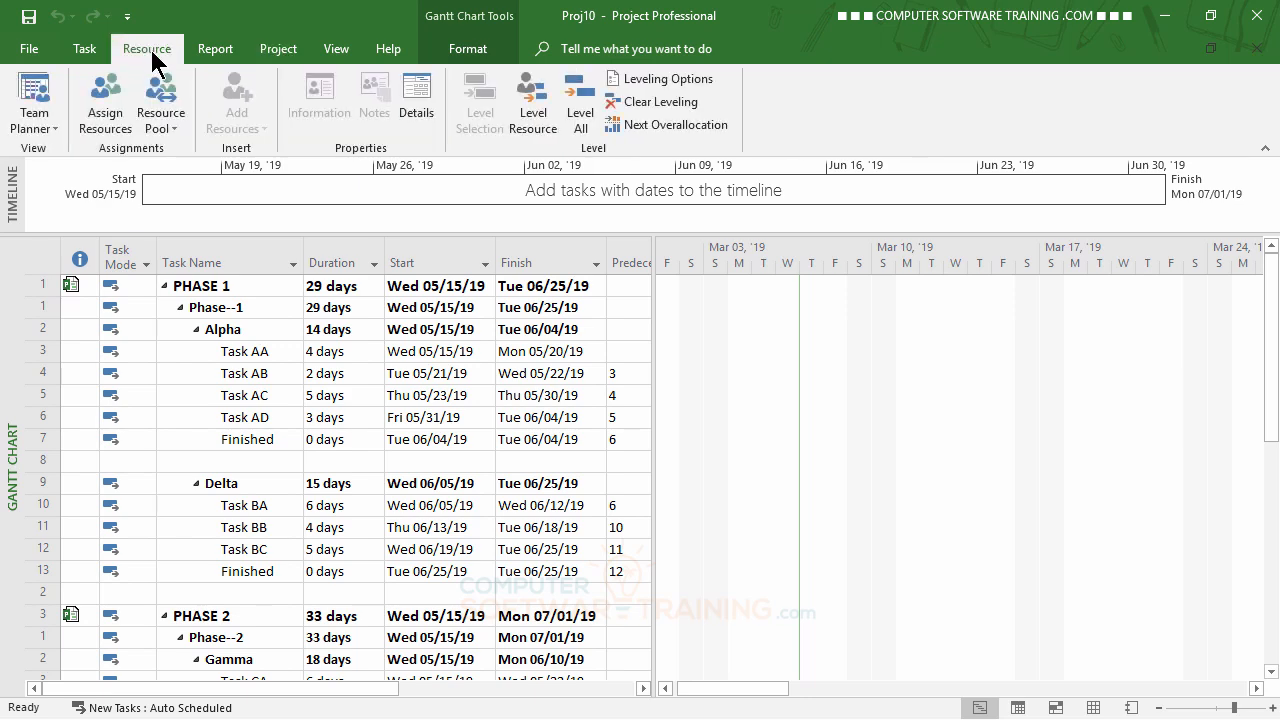
left_click(108, 112)
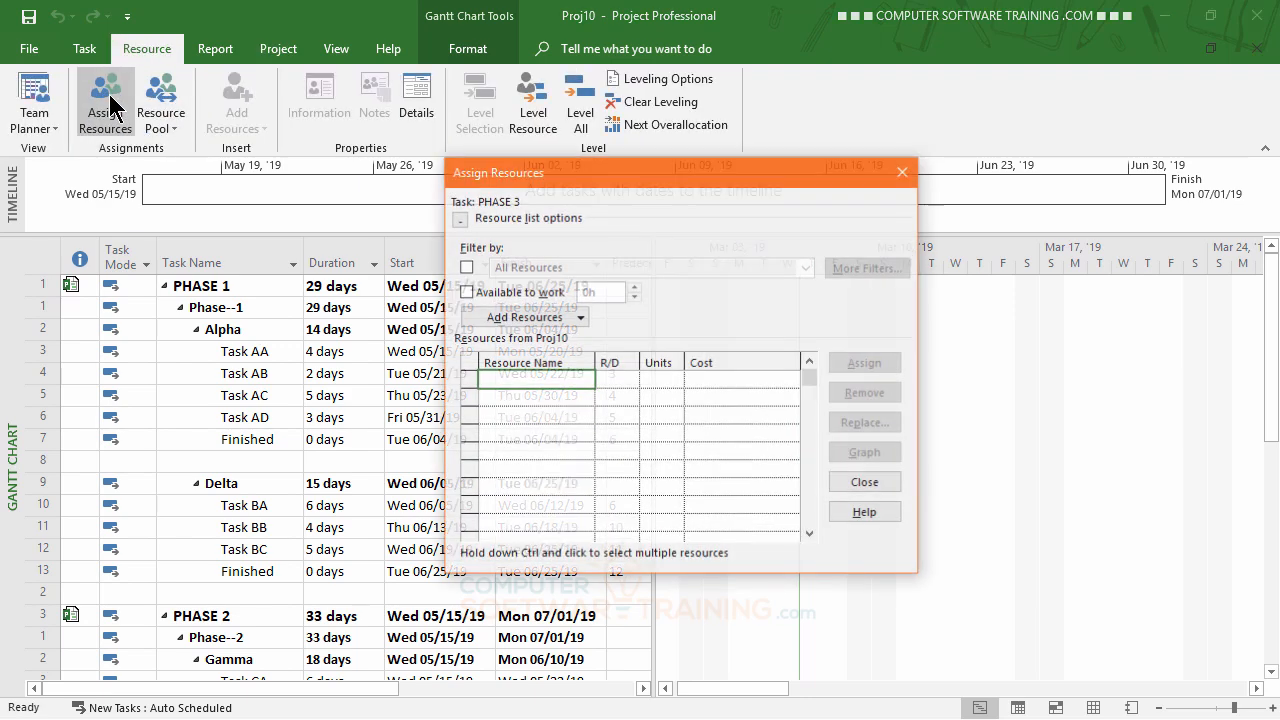
left_click_drag(642, 172, 923, 78)
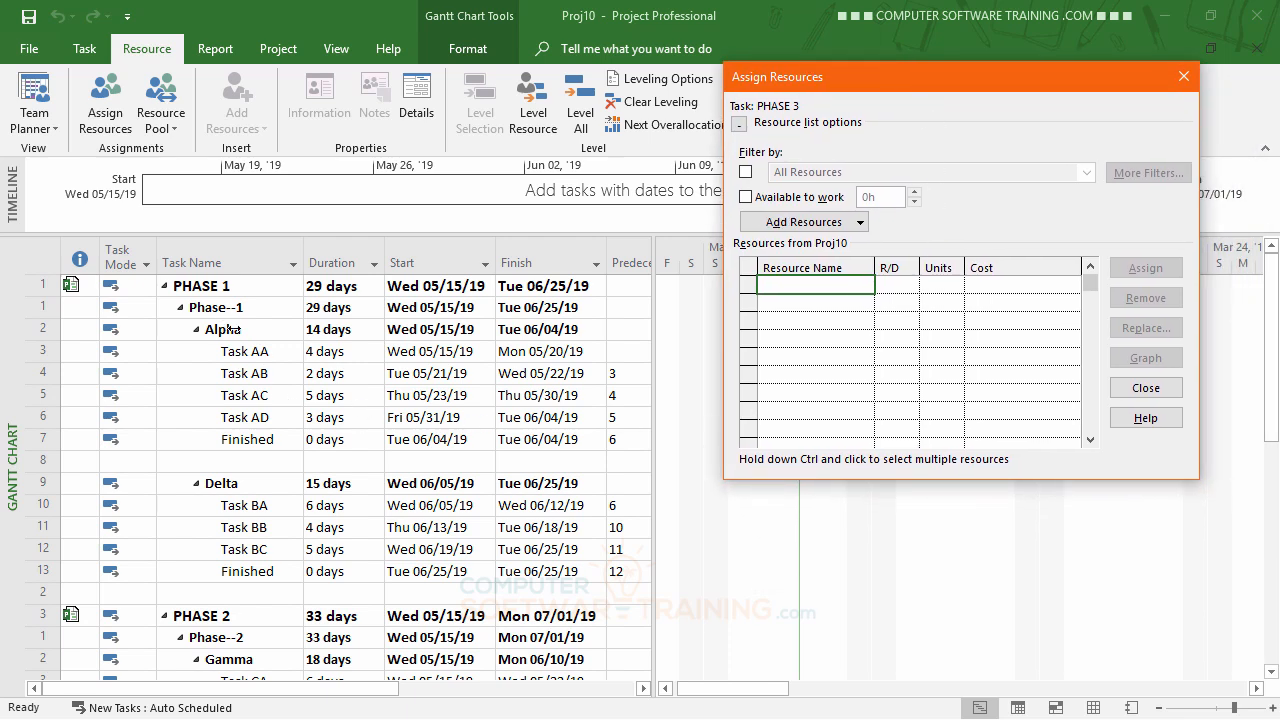
left_click(243, 350)
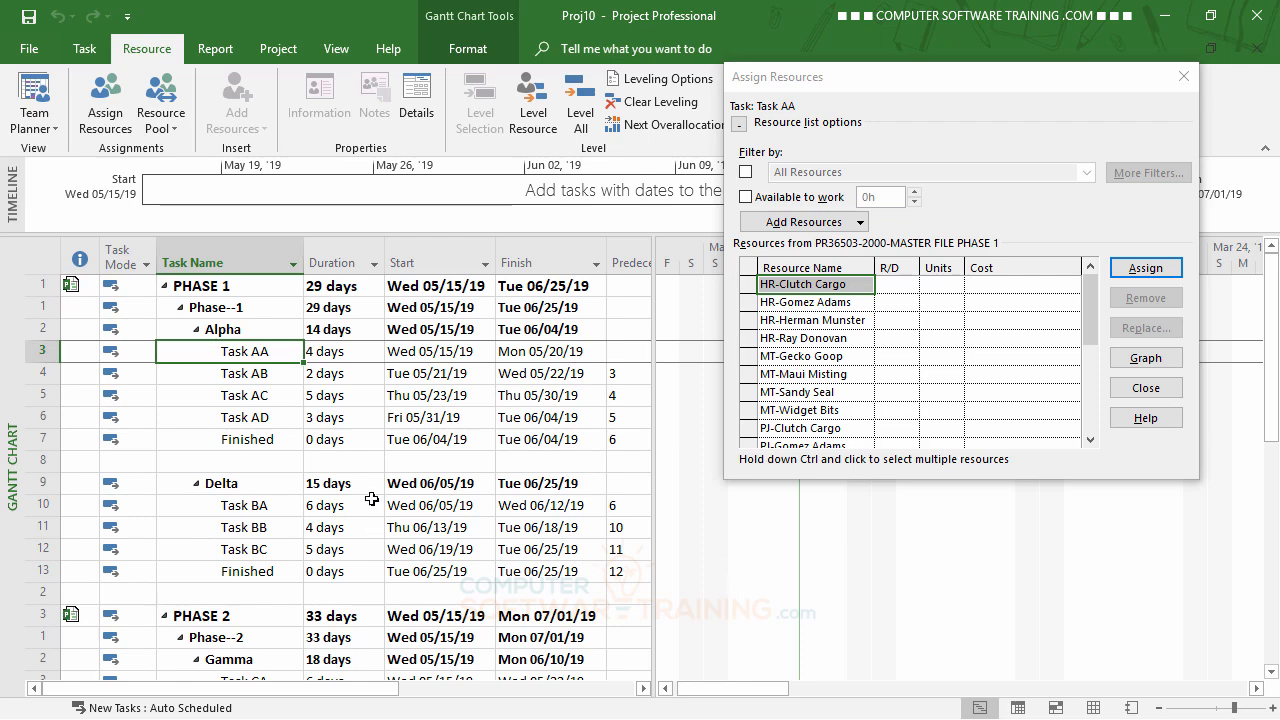
left_click_drag(914, 87, 923, 204)
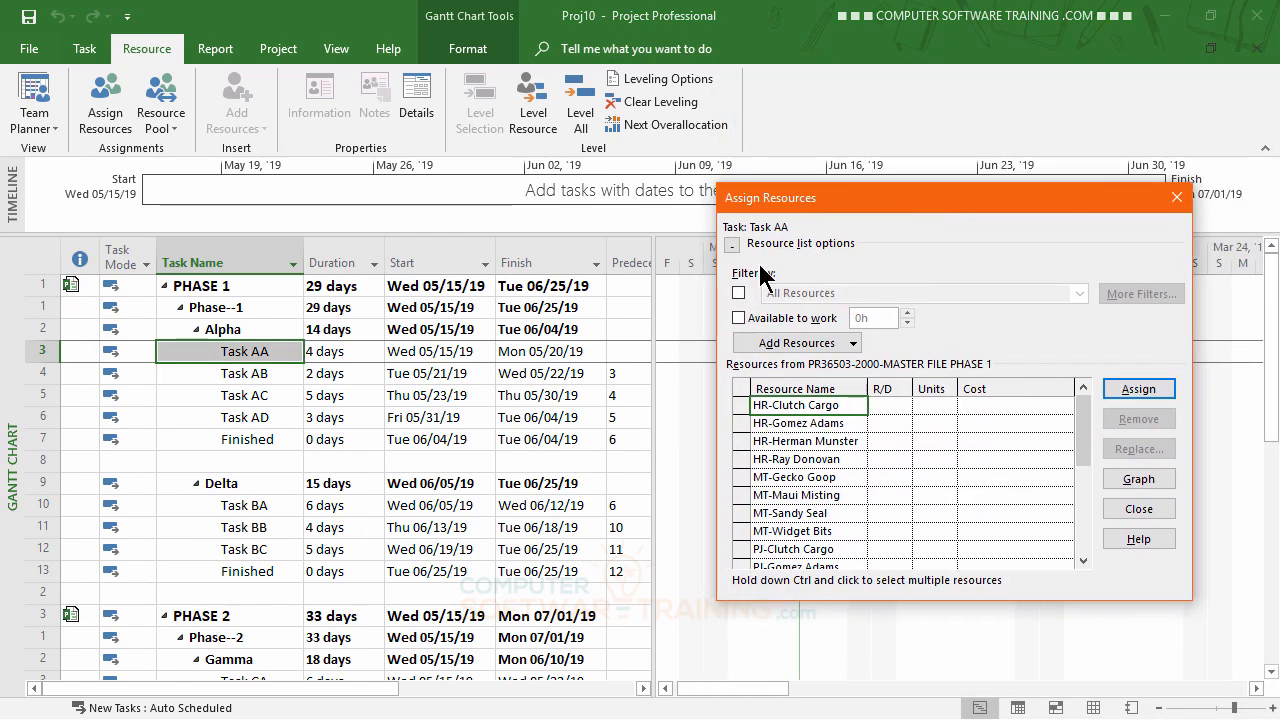
left_click(204, 351)
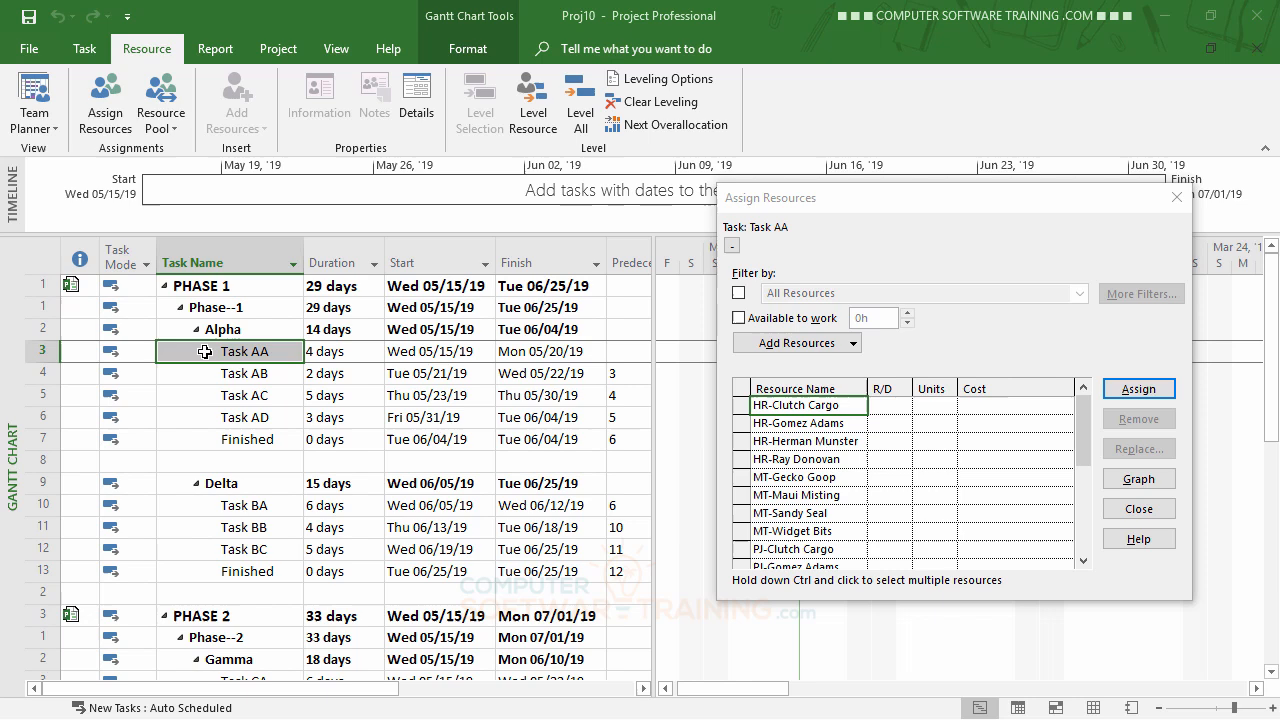
Bring Task AA's bar into view in the Gantt chart and reposition the Assign Resources dialog over the chart.
left_click(84, 48)
left_click(1131, 108)
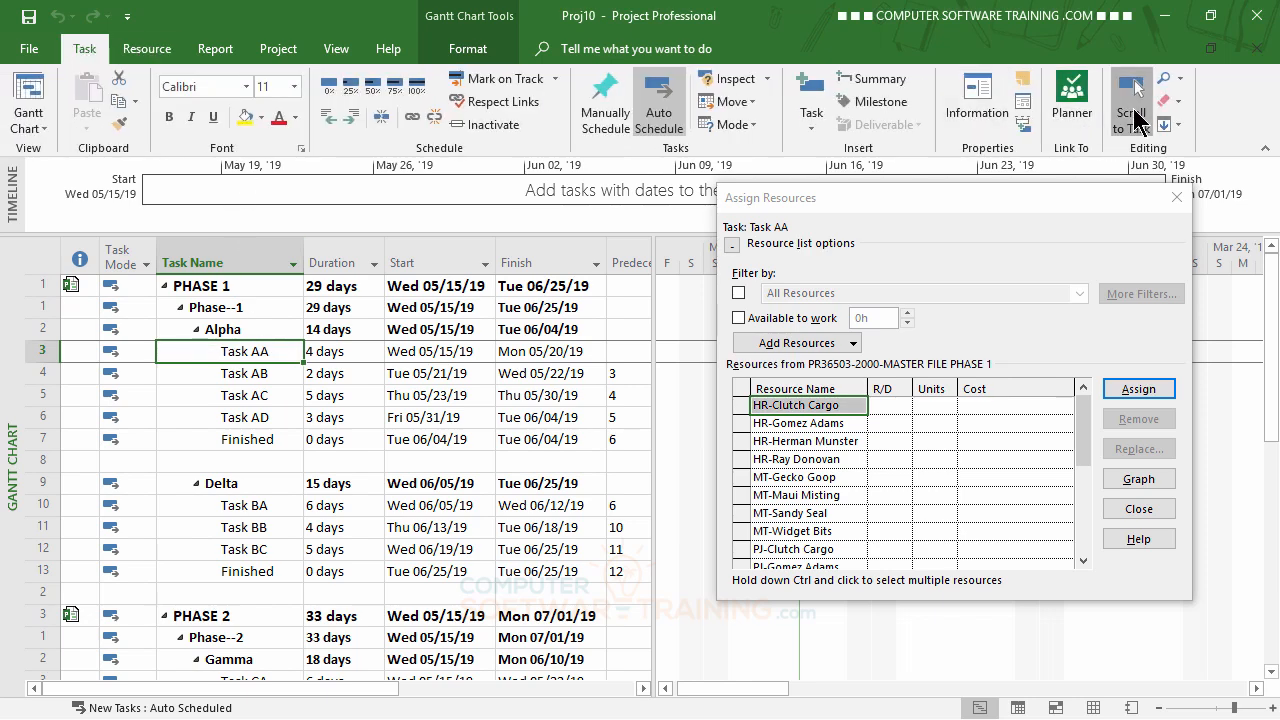
left_click_drag(966, 208, 888, 229)
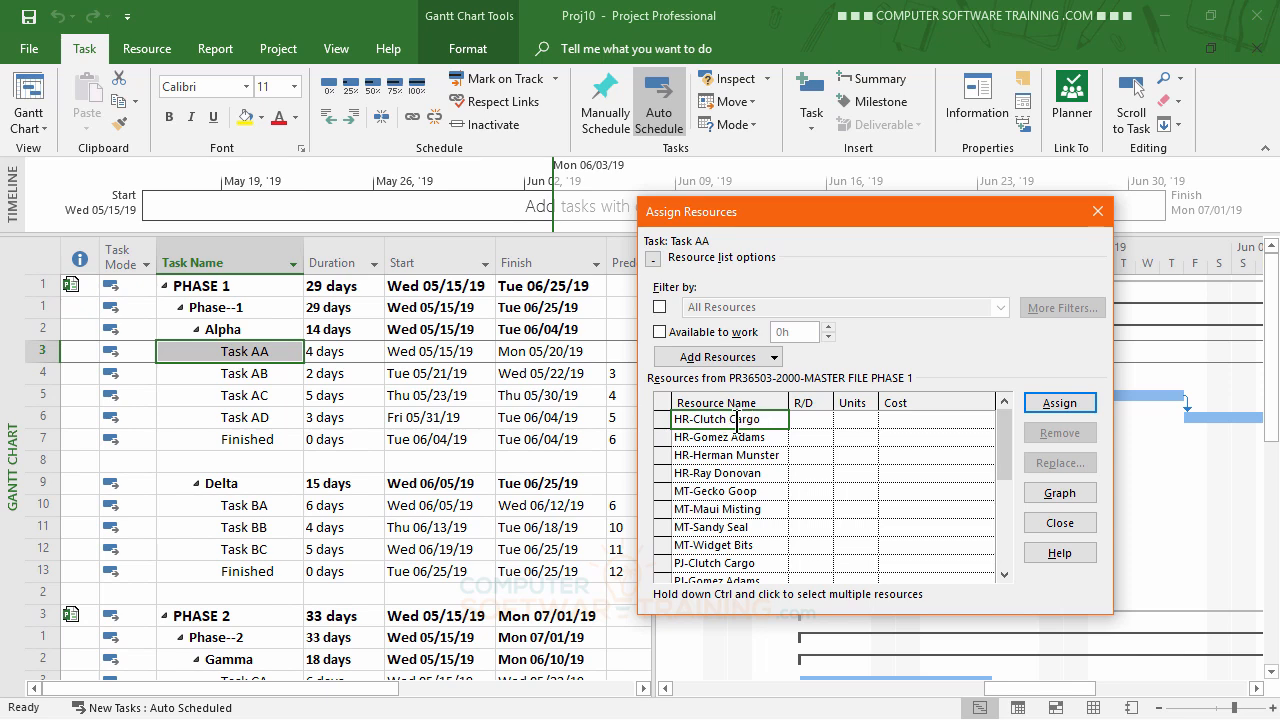
Assign the first listed HR resource to Task AA and move the Assign Resources dialog off the Gantt chart.
left_click(736, 420)
left_click(733, 470)
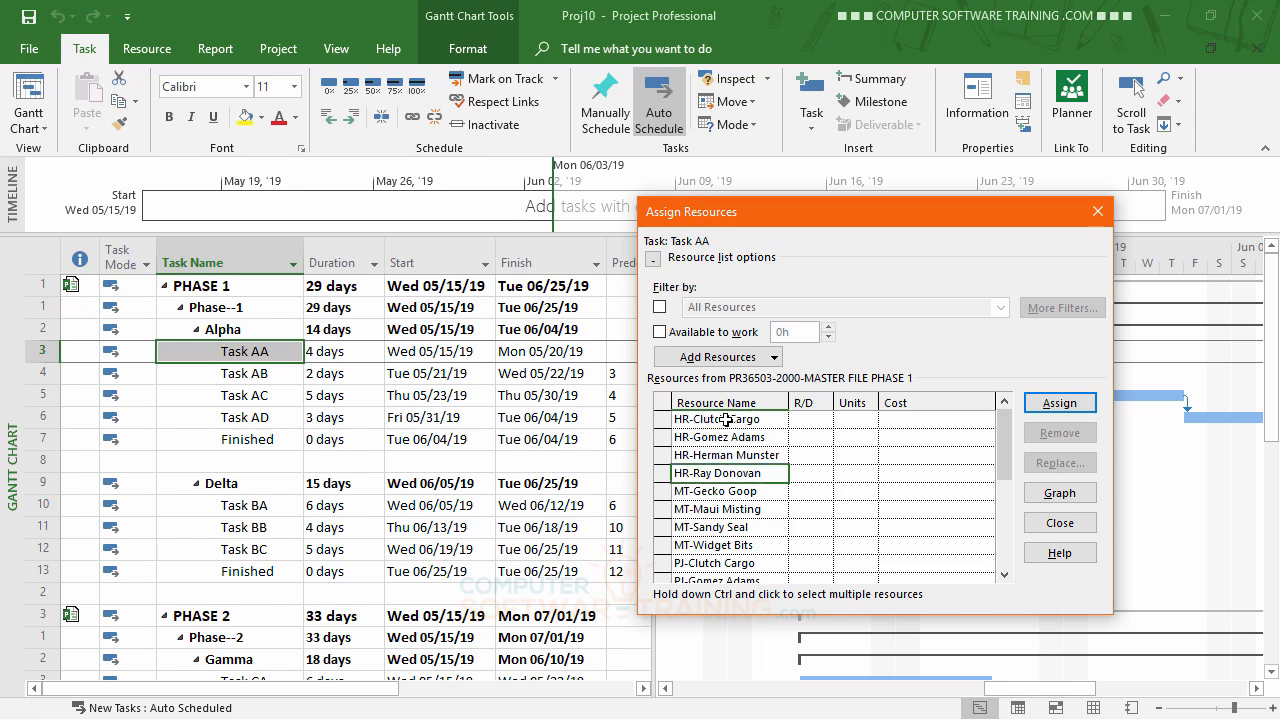
left_click(726, 421)
left_click(1060, 403)
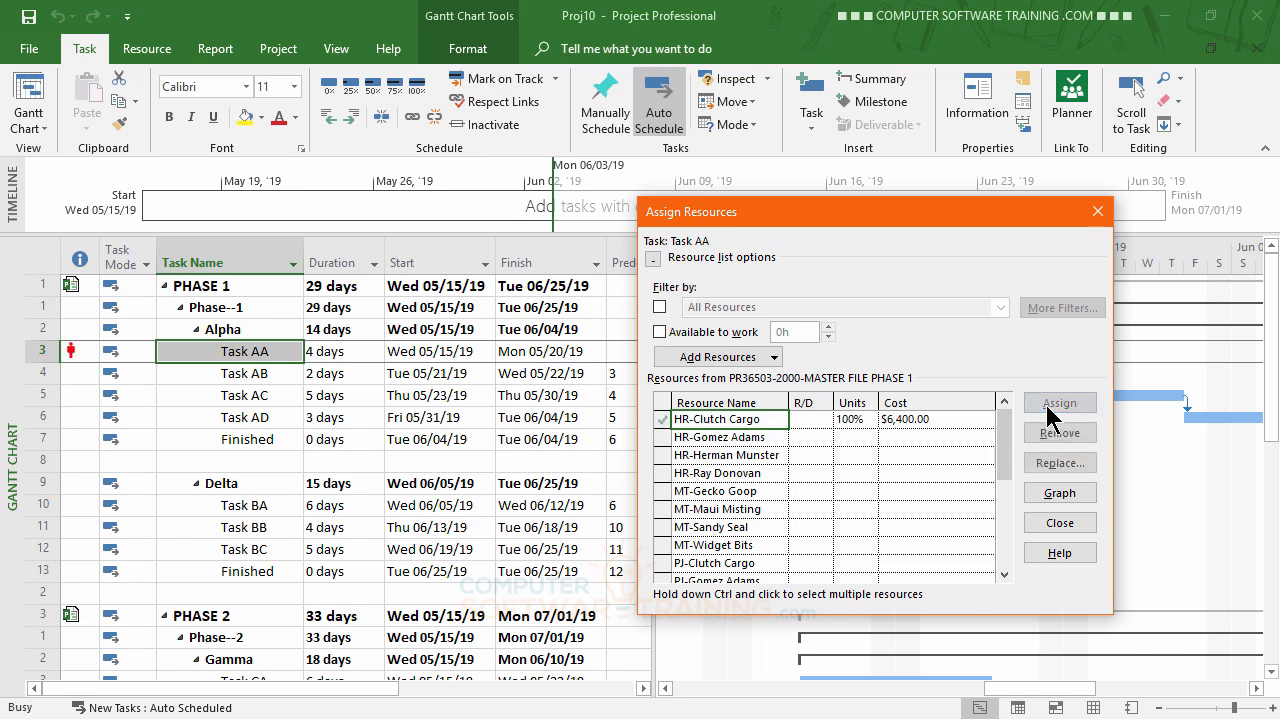
left_click_drag(833, 213, 364, 80)
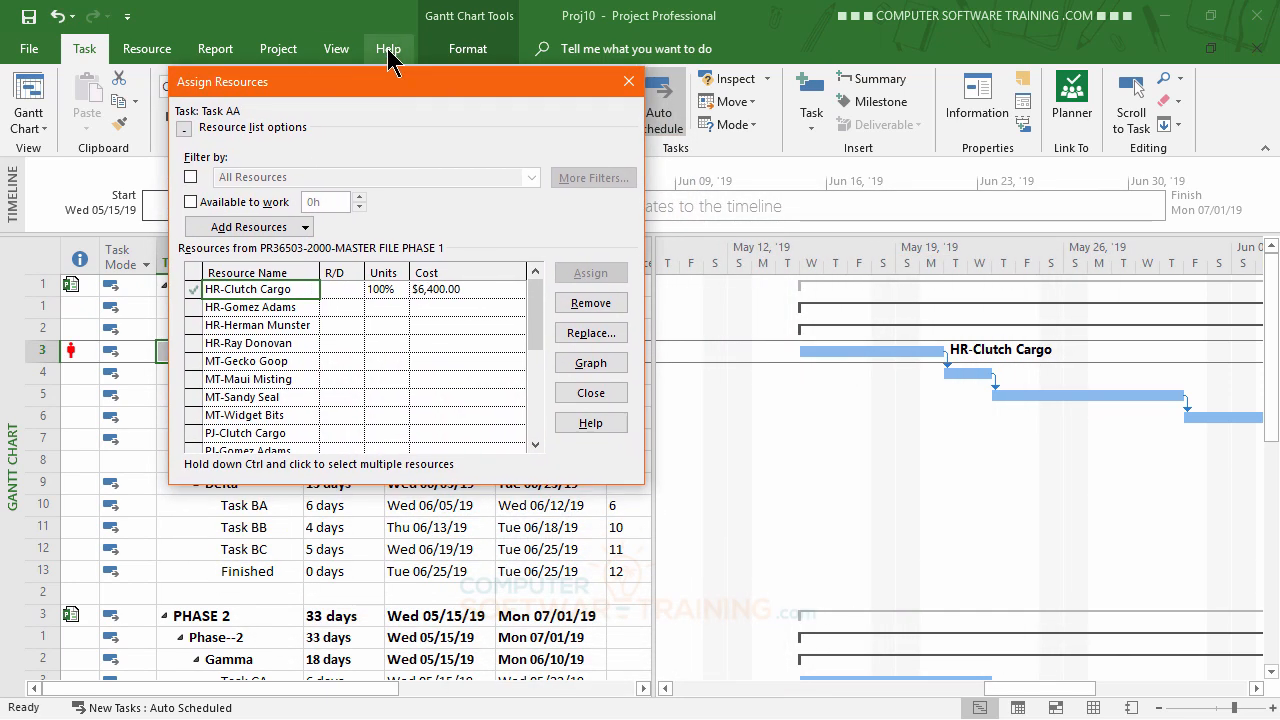
left_click(388, 49)
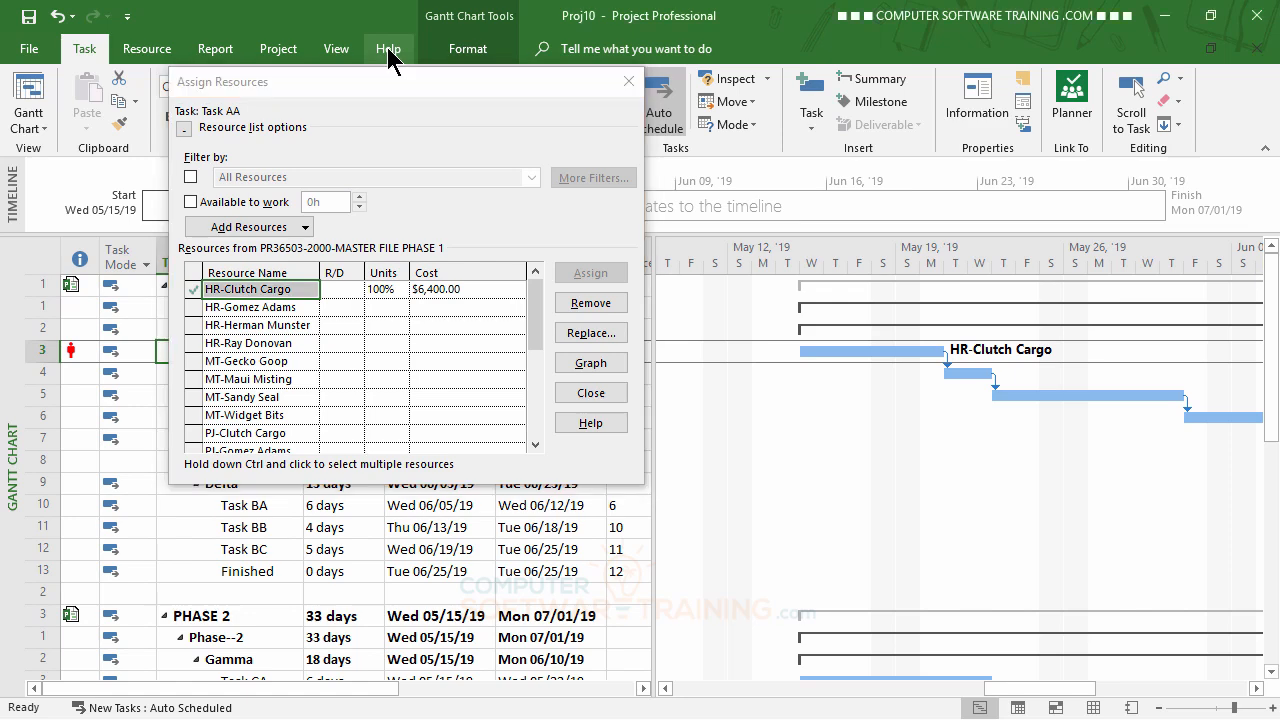
Move the Assign Resources dialog clear of the task table and look through the tasks of PHASE 1, PHASE 2 and PHASE 3.
left_click_drag(391, 78, 798, 241)
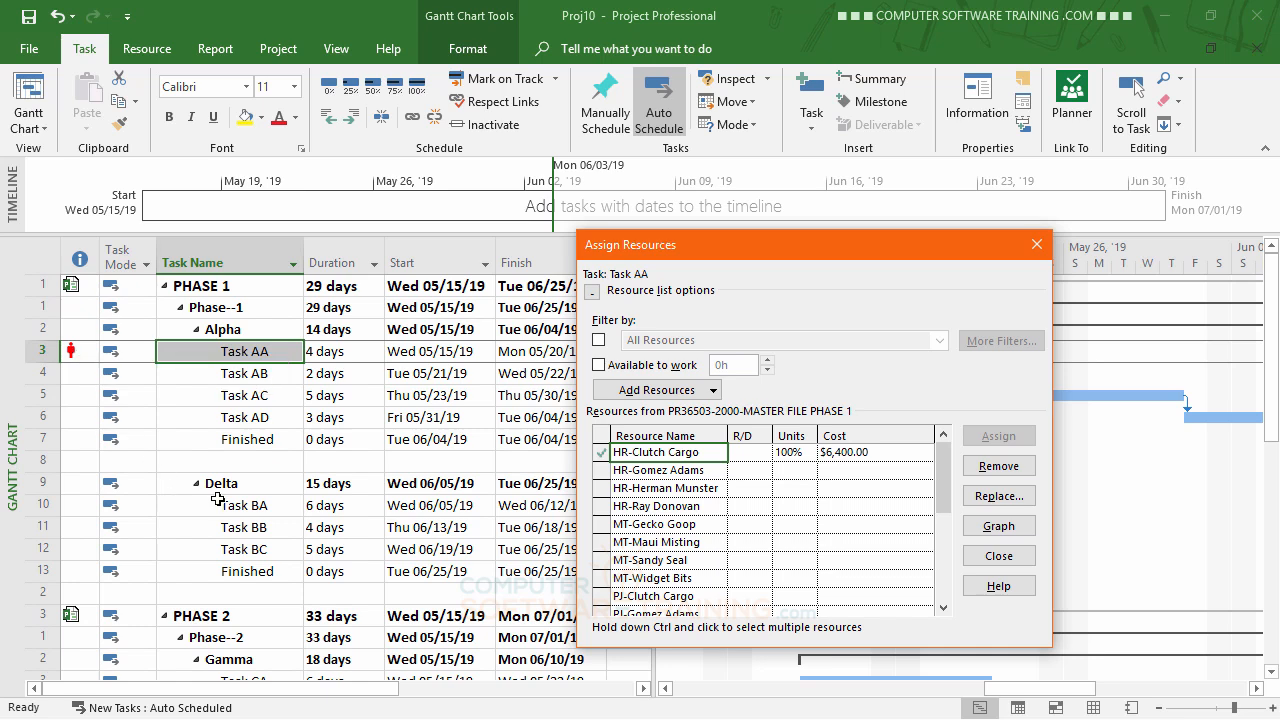
left_click_drag(765, 250, 618, 129)
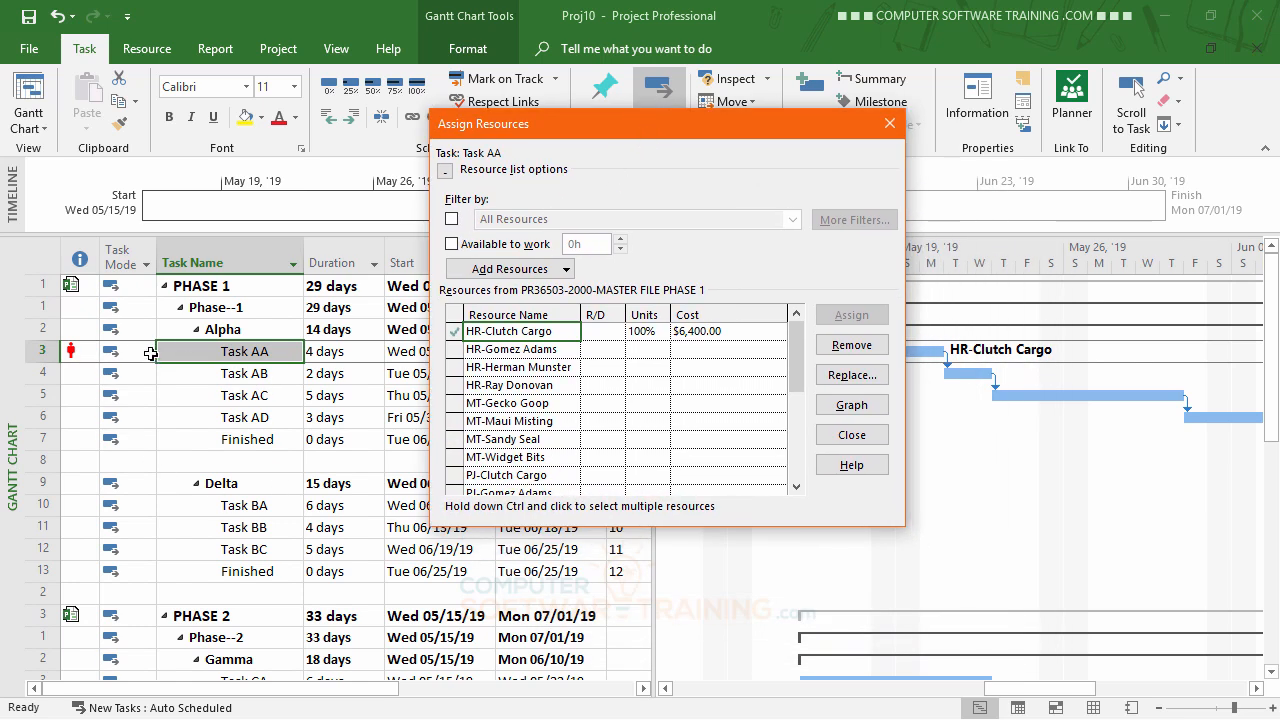
left_click(229, 680)
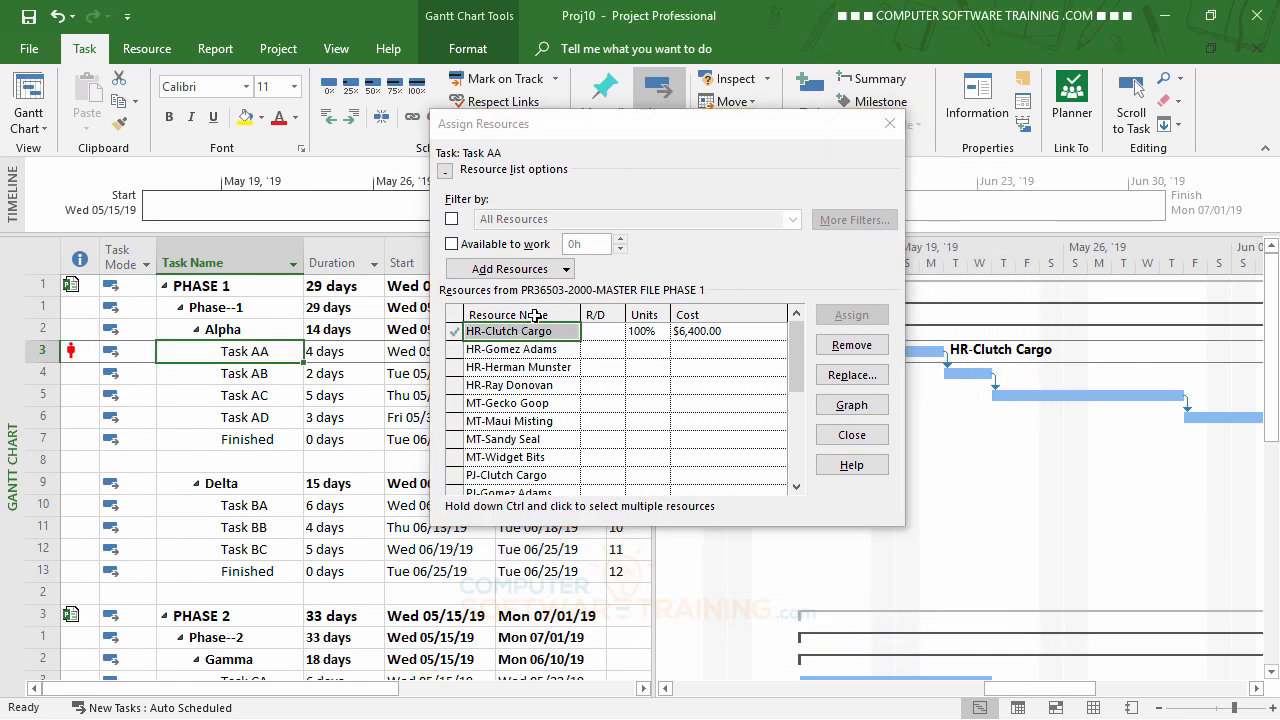
left_click_drag(637, 127, 797, 129)
scroll(328, 438, "down", 4)
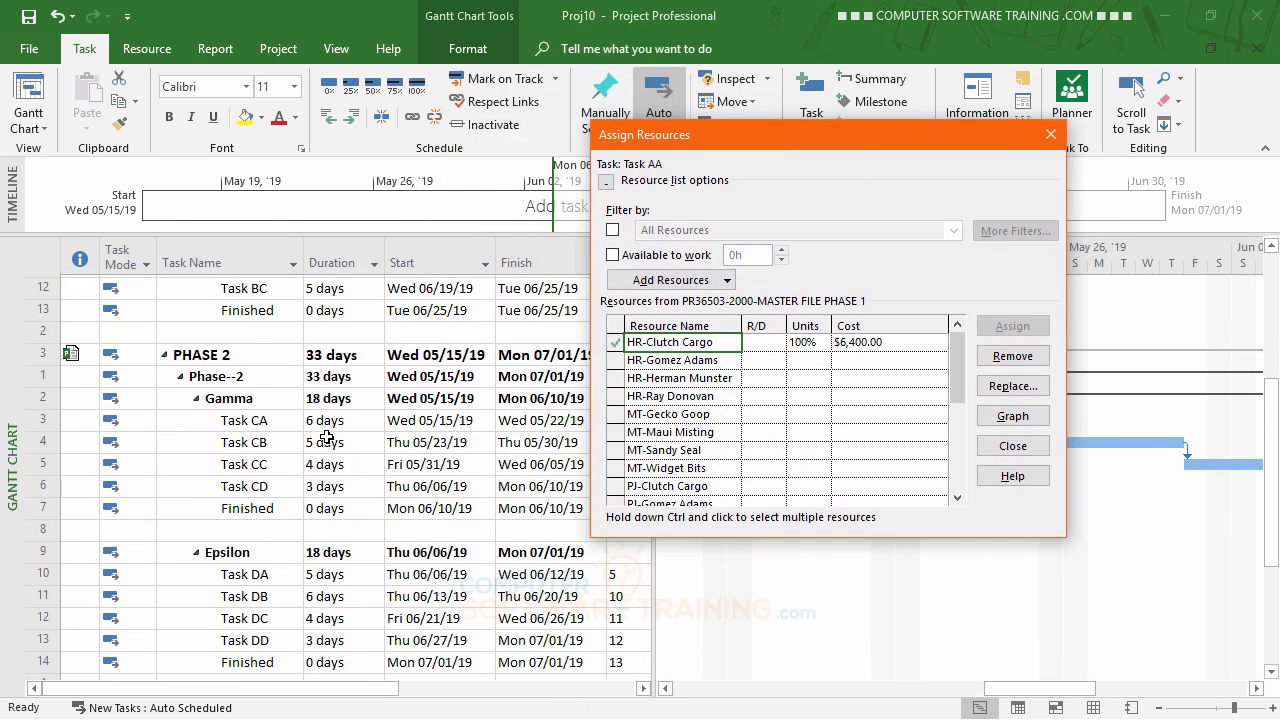
scroll(328, 438, "down", 5)
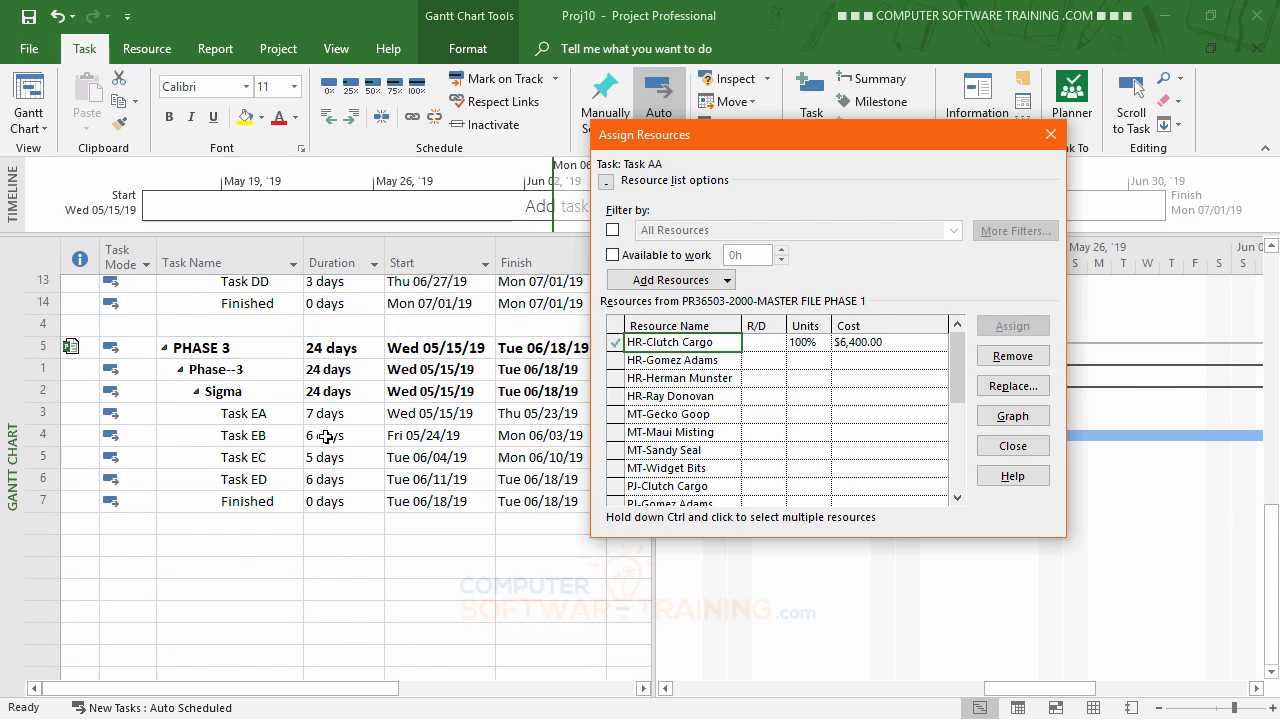
scroll(326, 437, "up", 9)
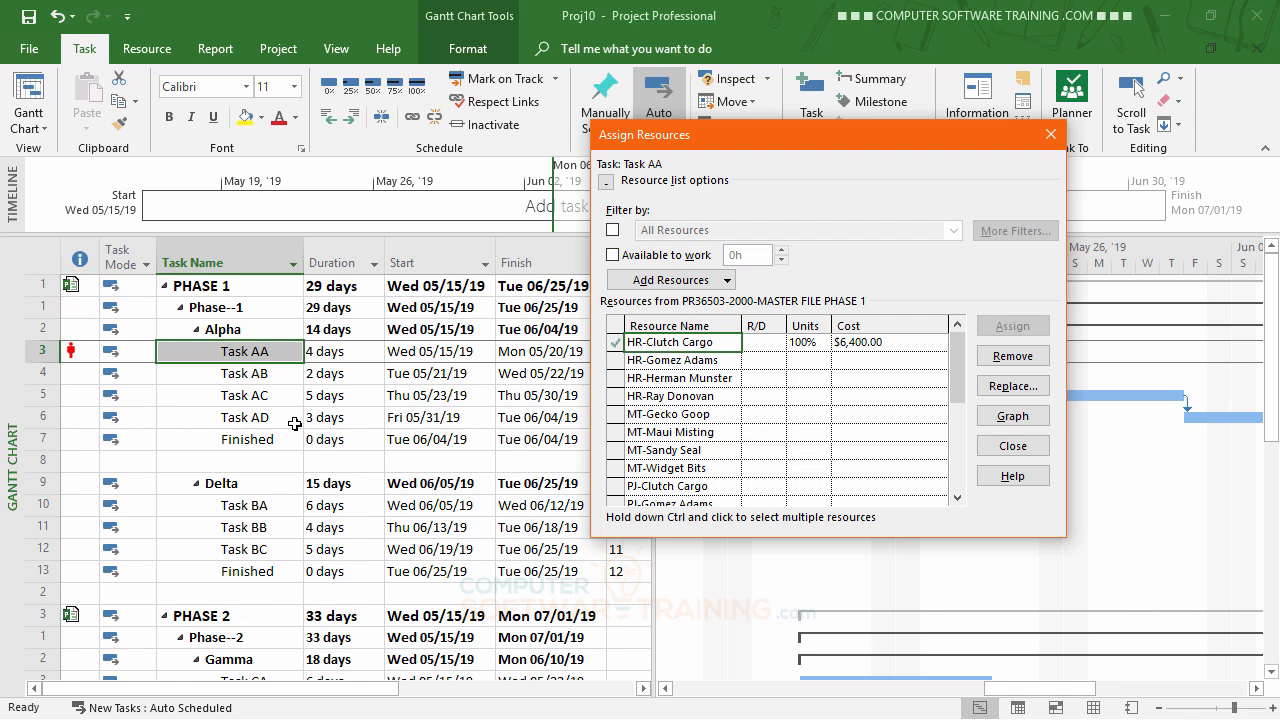
Remove the assigned resource from Task AA and assign the second HR resource instead, keeping the dialog off its Gantt bar.
left_click(1013, 357)
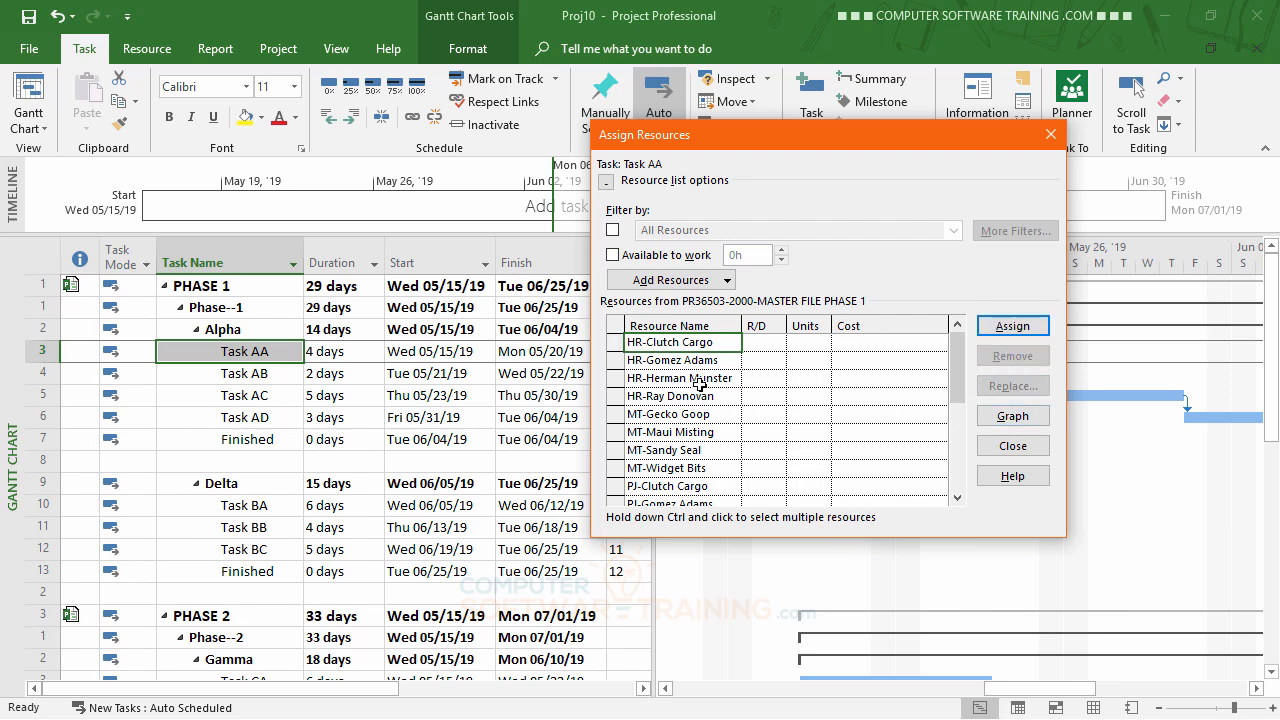
left_click(685, 360)
left_click(1012, 326)
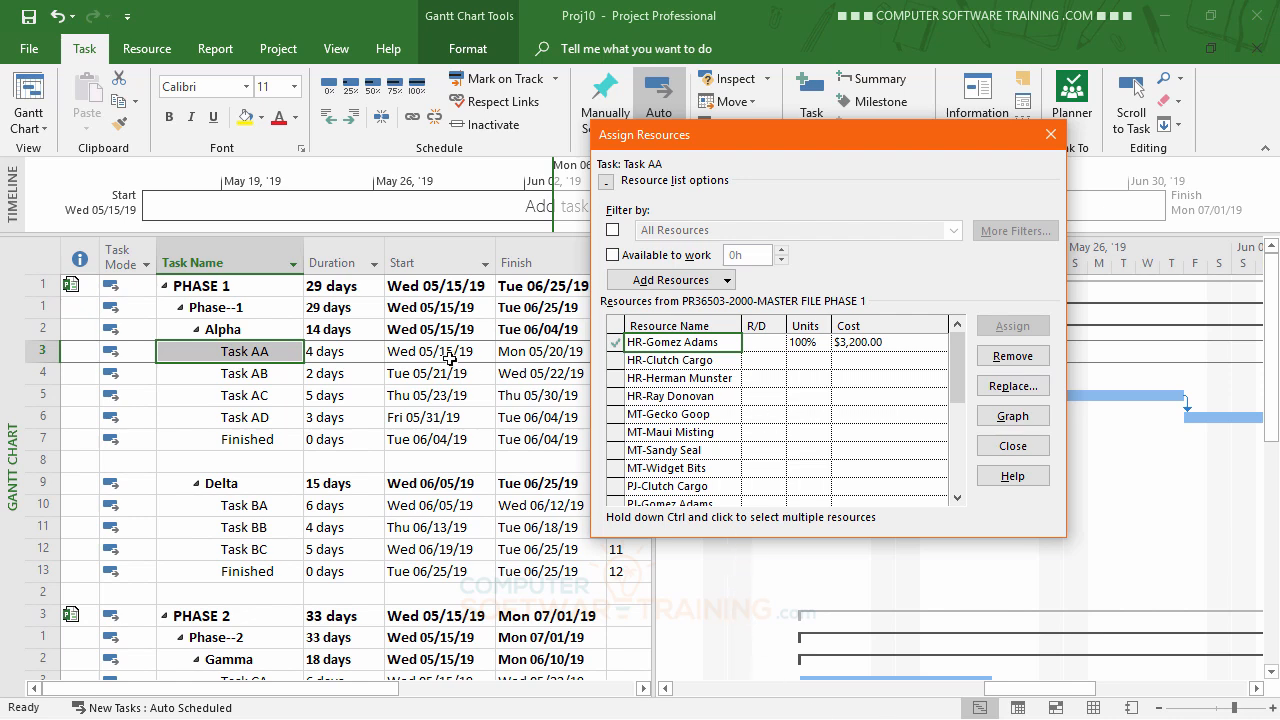
left_click_drag(797, 143, 399, 98)
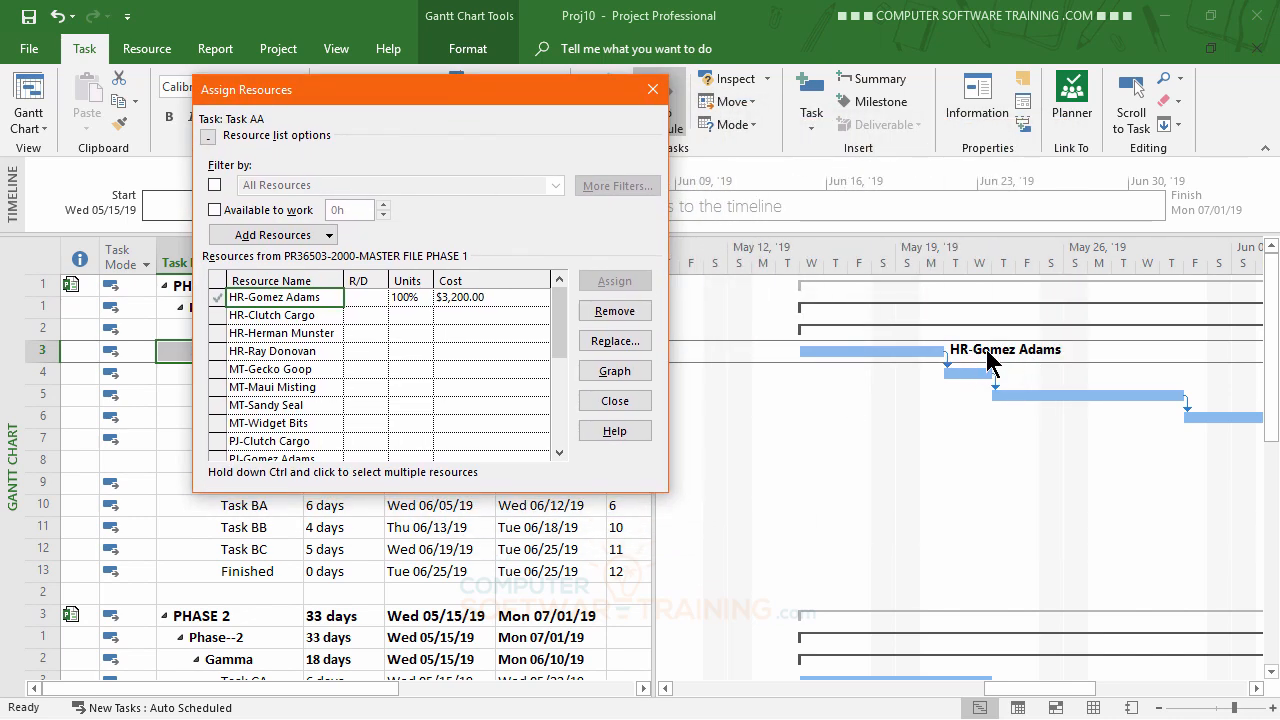
Assign the same HR resource used on Task AA to Task CA under Gamma in PHASE 2.
scroll(968, 450, "down", 1)
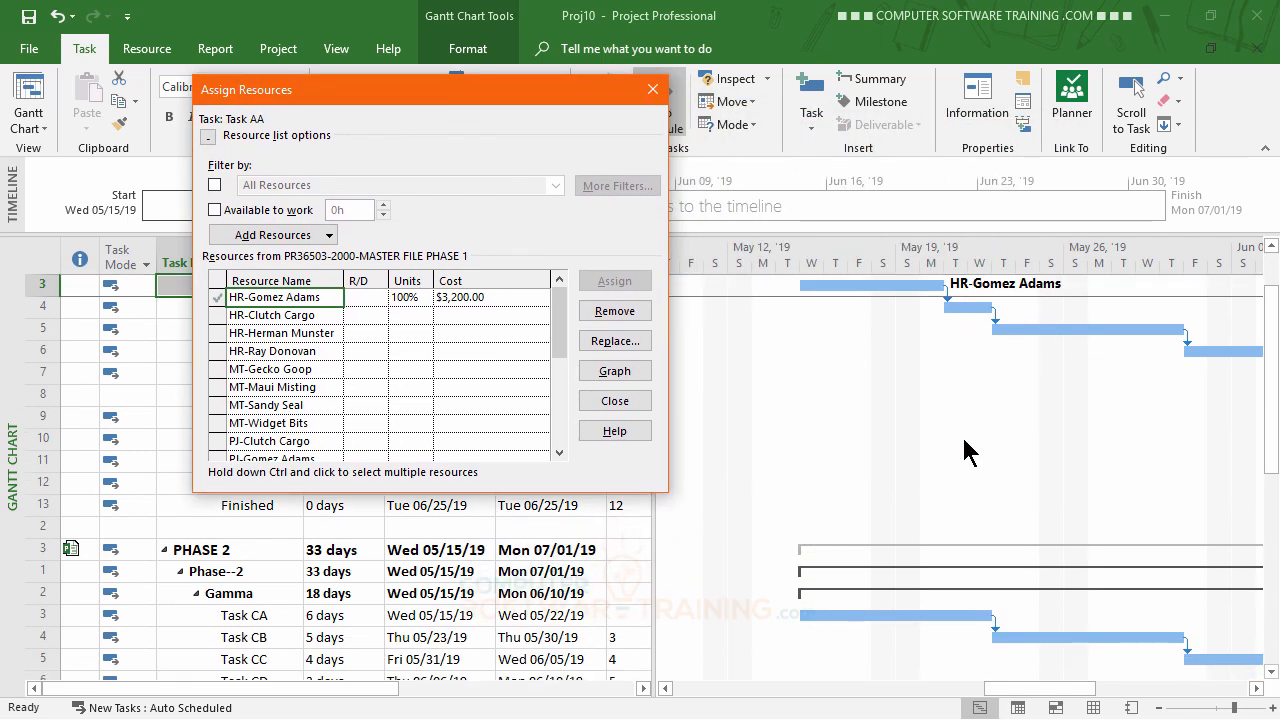
scroll(968, 450, "down", 1)
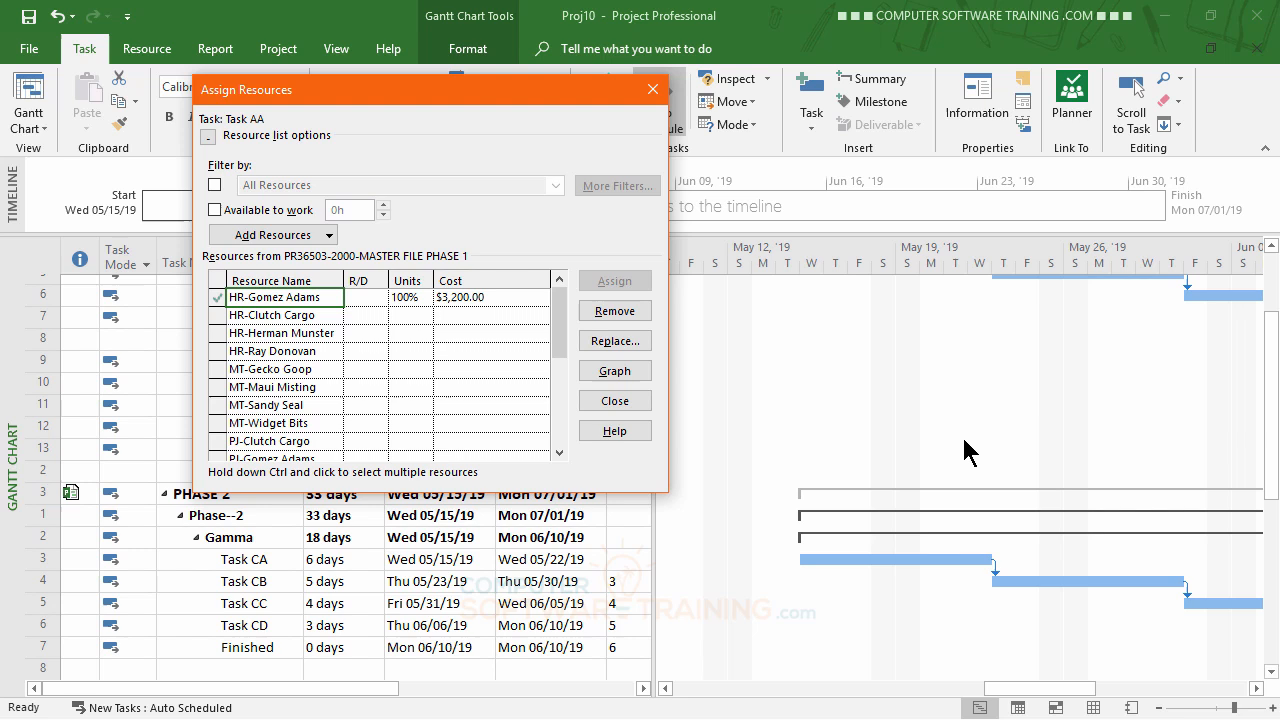
left_click(258, 552)
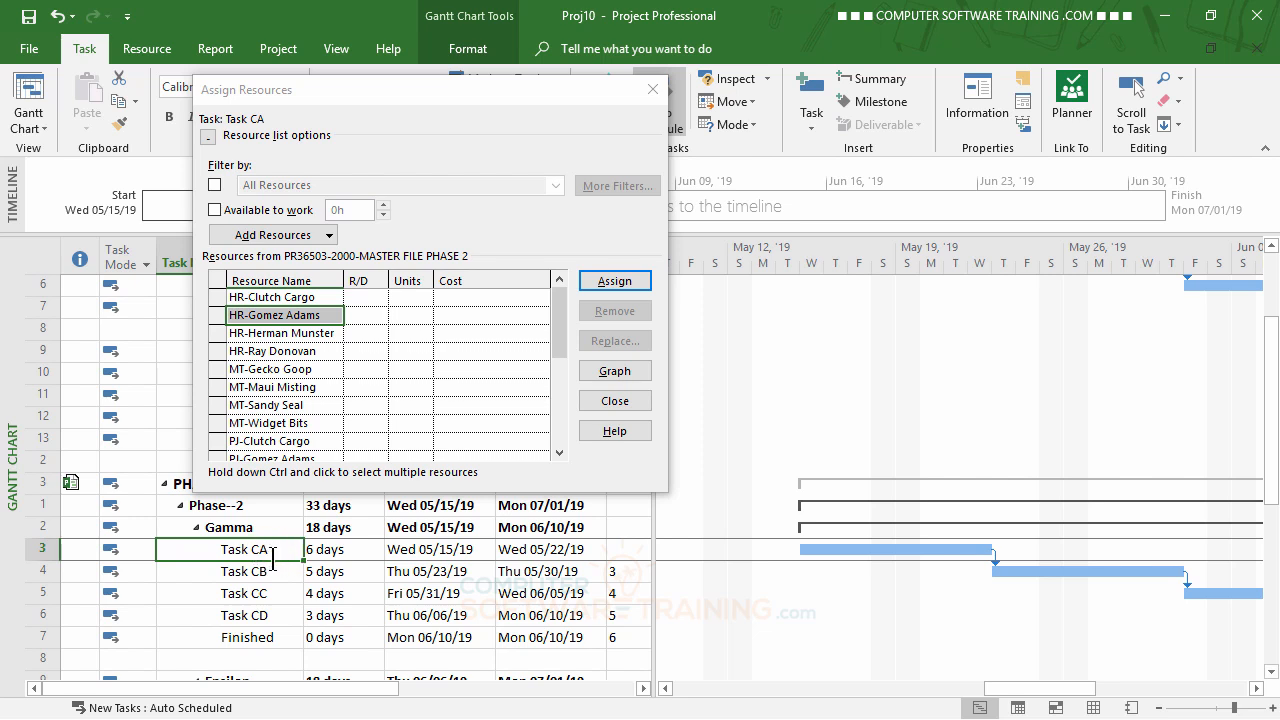
left_click(305, 315)
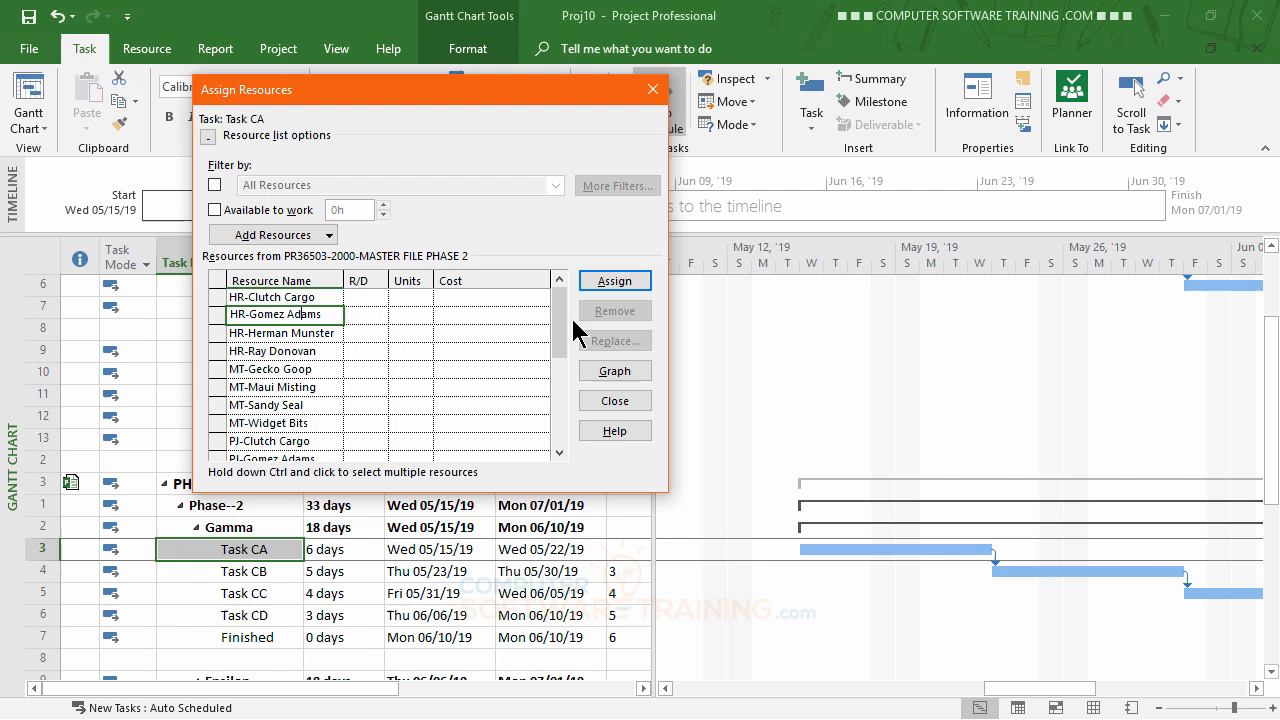
left_click(263, 314)
left_click(291, 367)
left_click(290, 316)
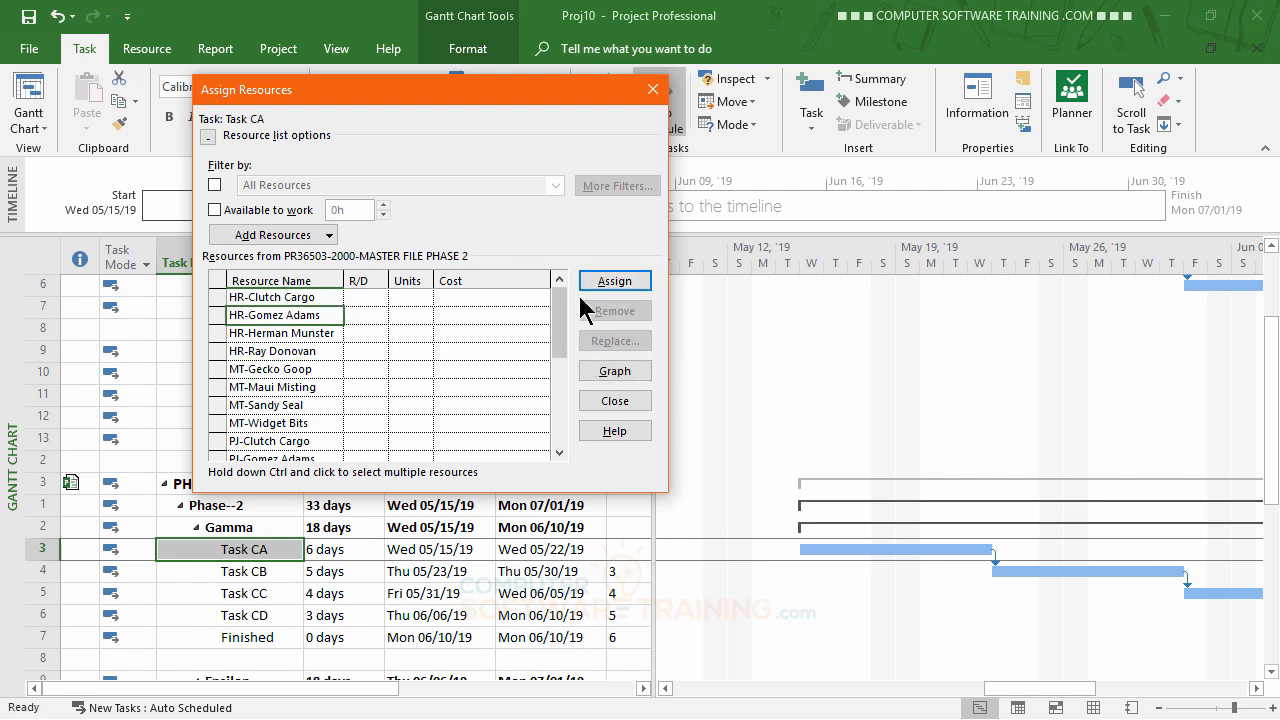
left_click(614, 282)
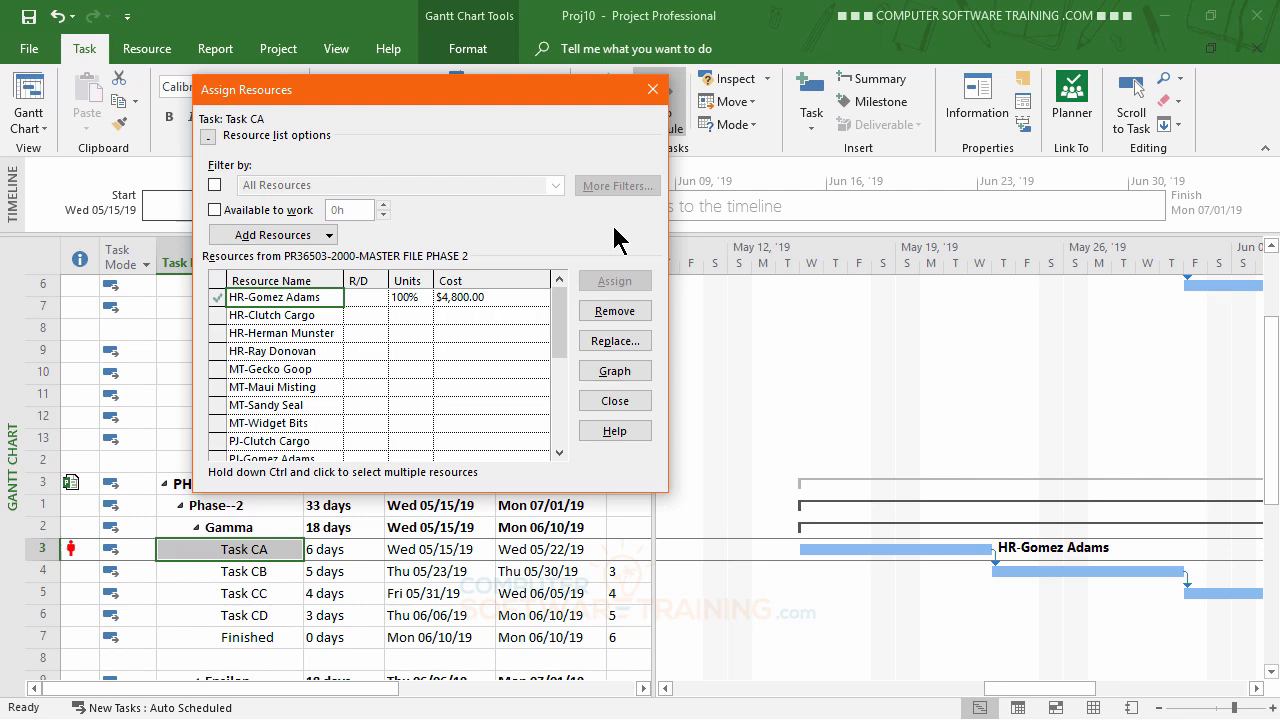
Remove the HR resource from Task CA and move the Assign Resources dialog clear of the task table.
scroll(152, 515, "up", 2)
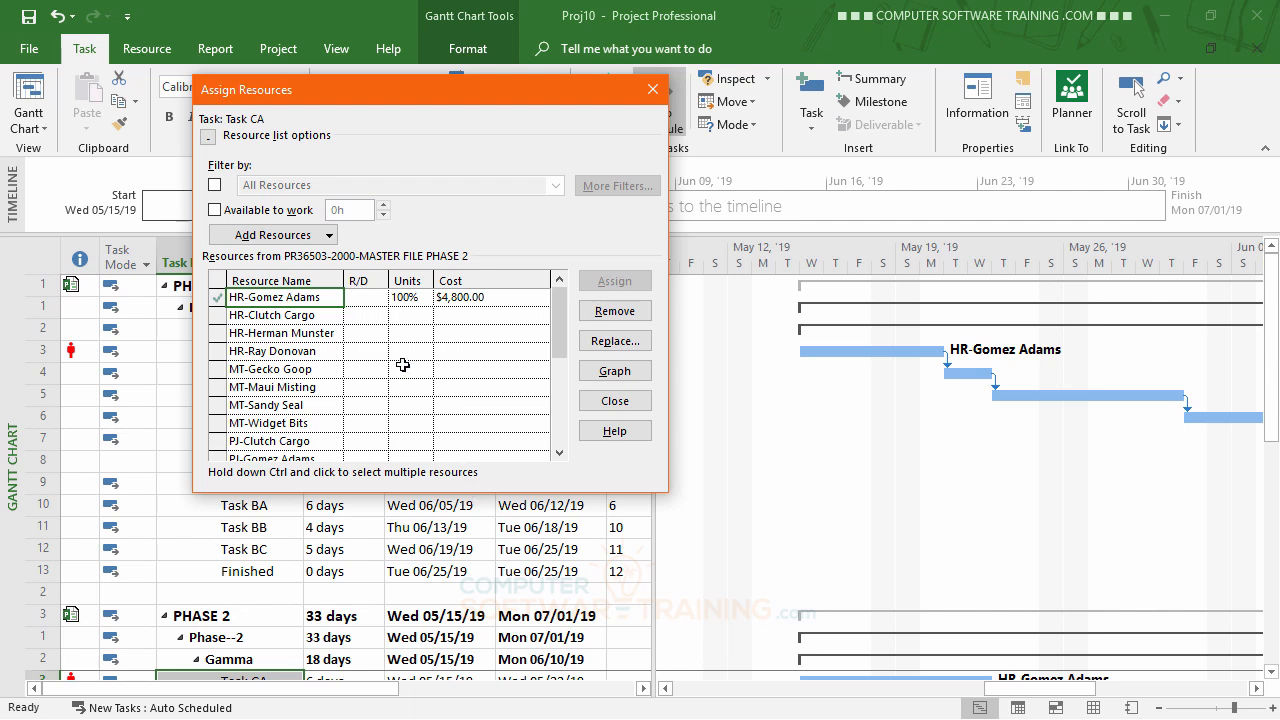
left_click(614, 313)
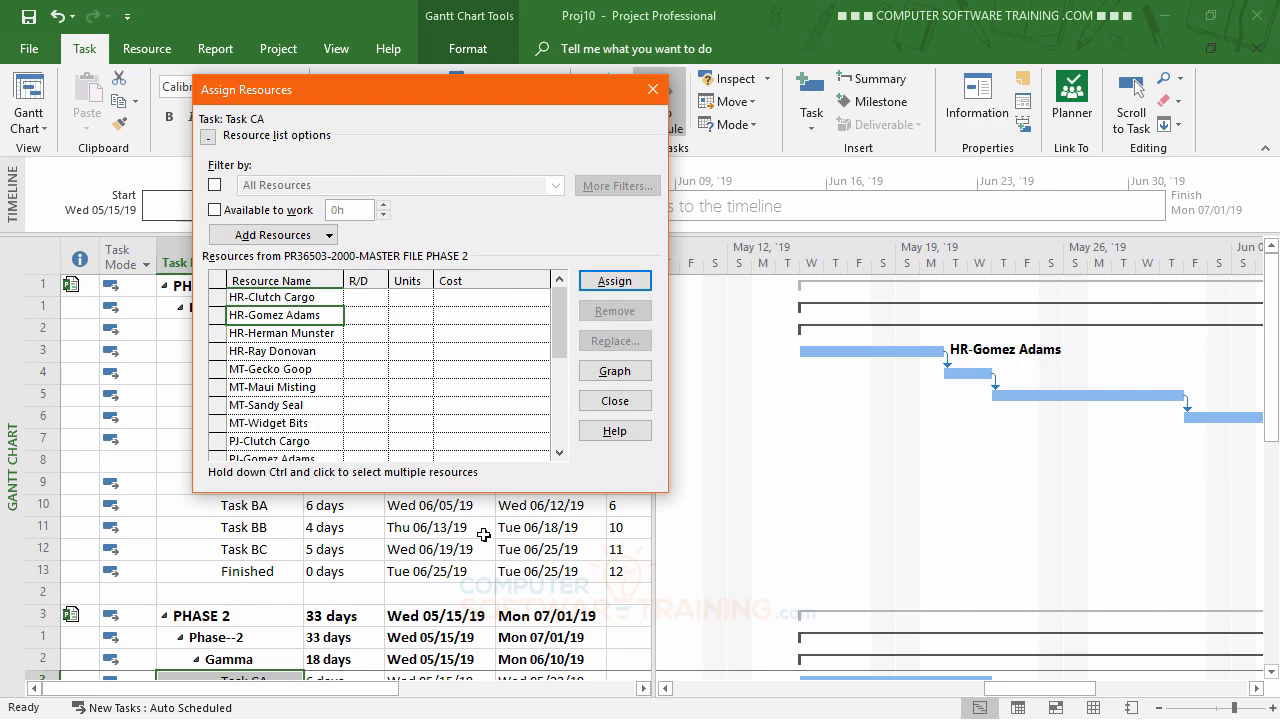
scroll(485, 539, "down", 2)
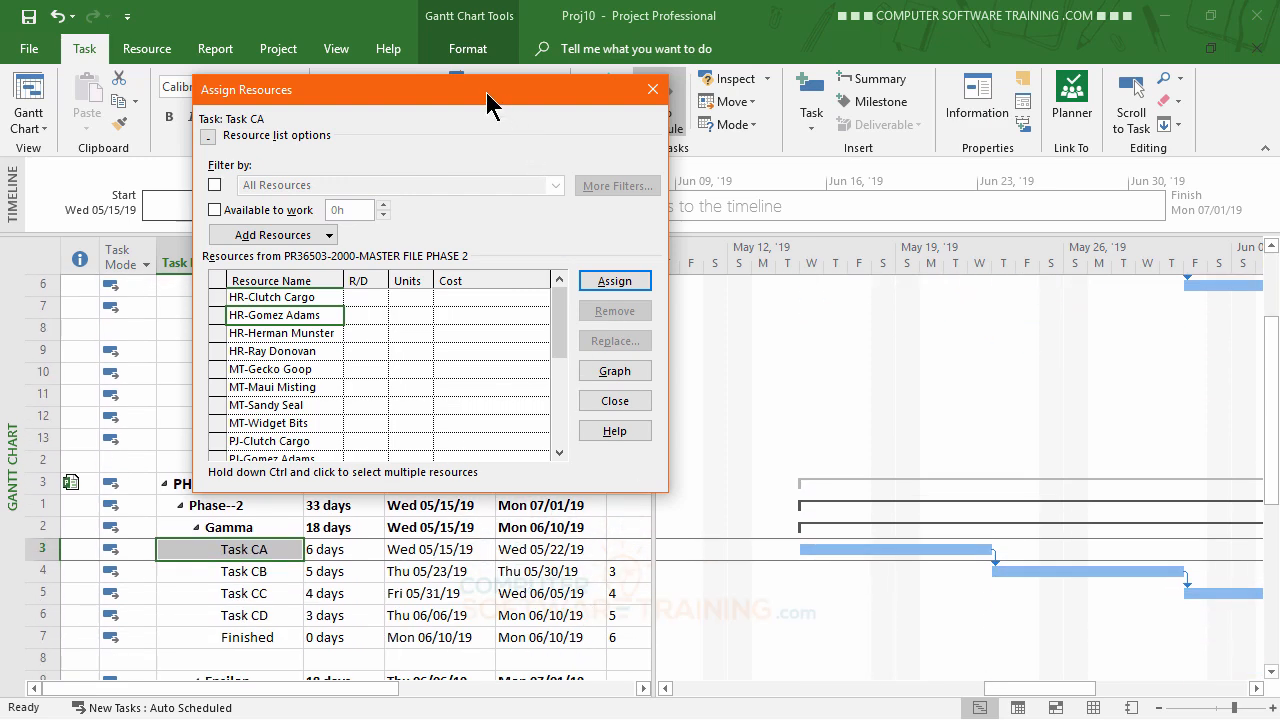
left_click_drag(487, 93, 869, 174)
left_click_drag(955, 186, 1030, 100)
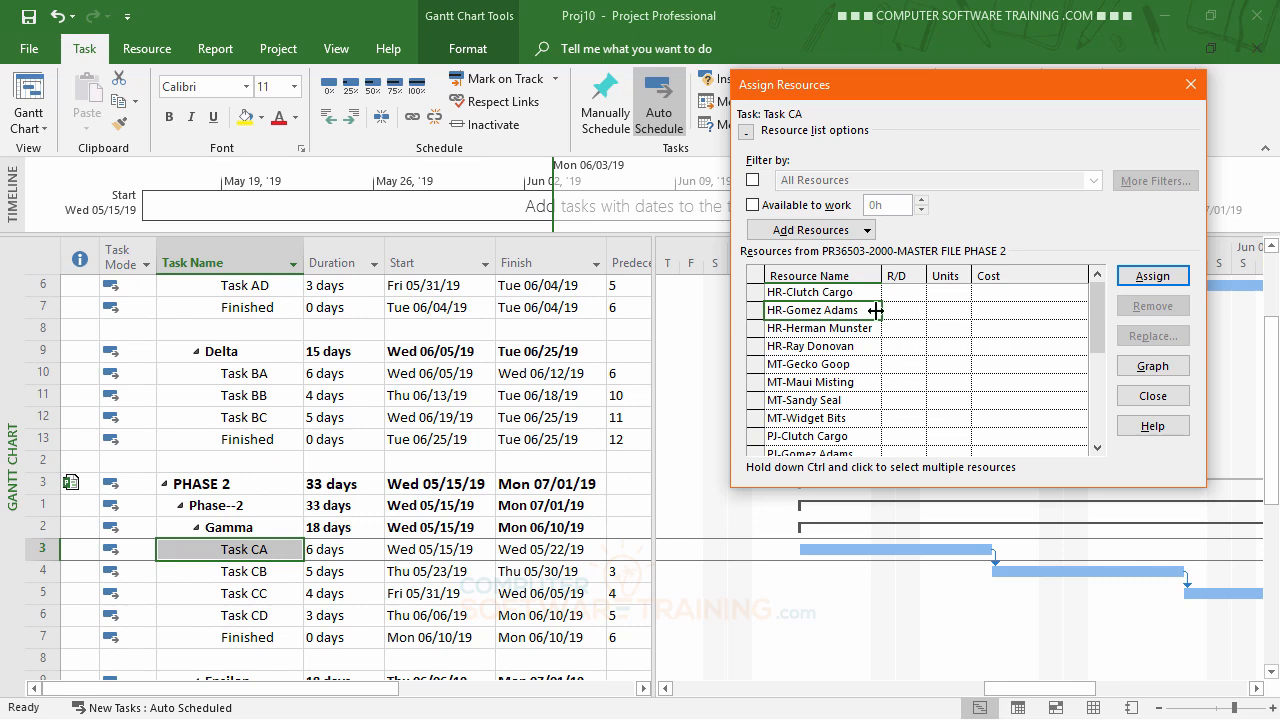
Filter the resource list for Task CA to resources available to work for 6d.
left_click(753, 206)
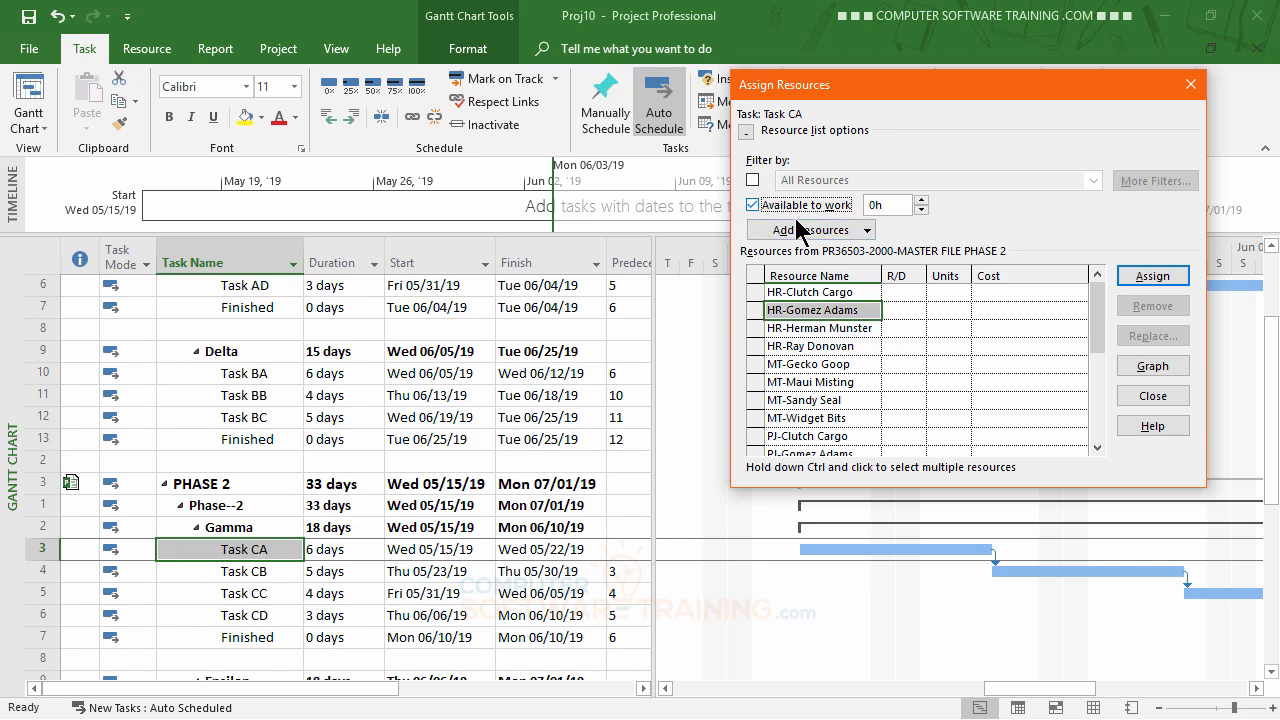
left_click(866, 205)
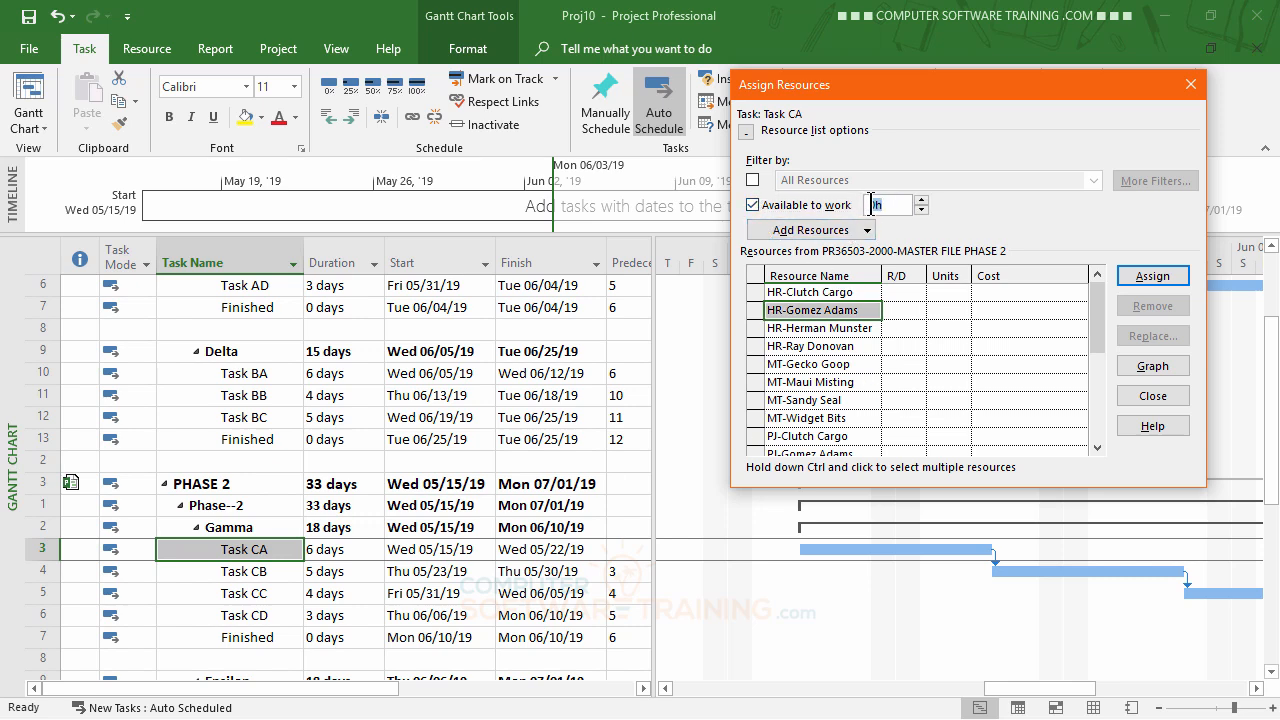
type("1")
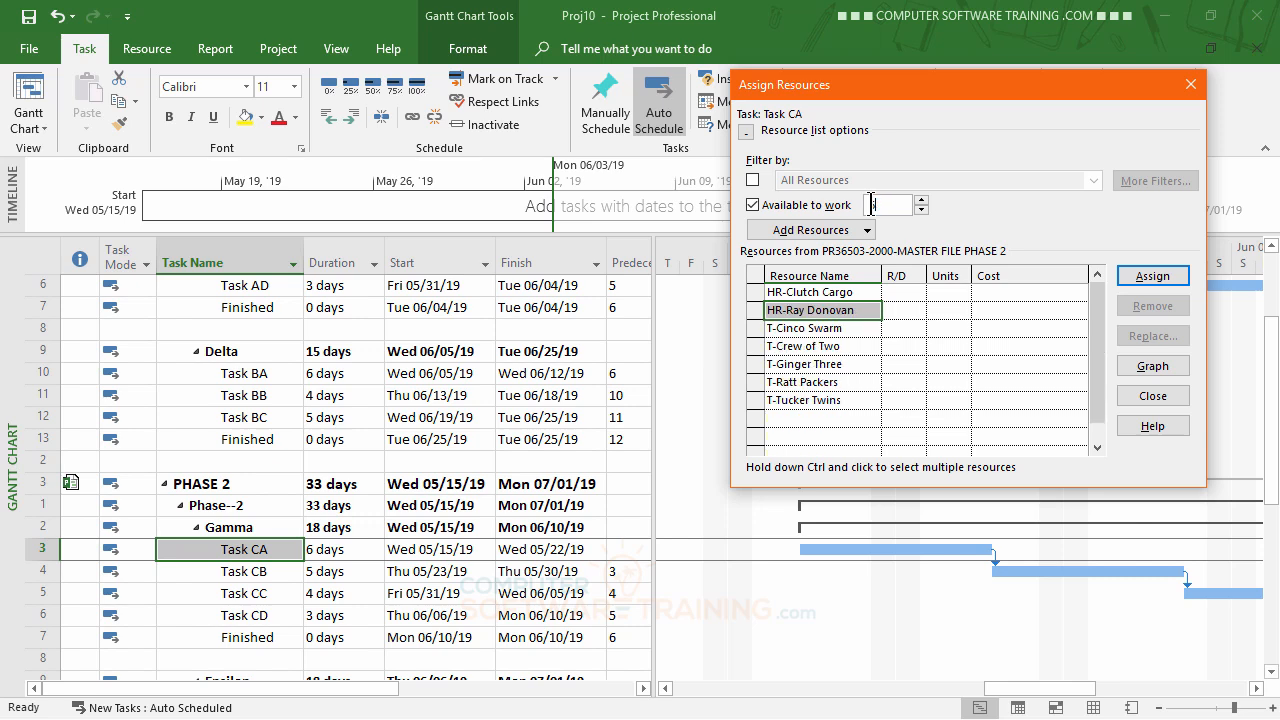
type("d")
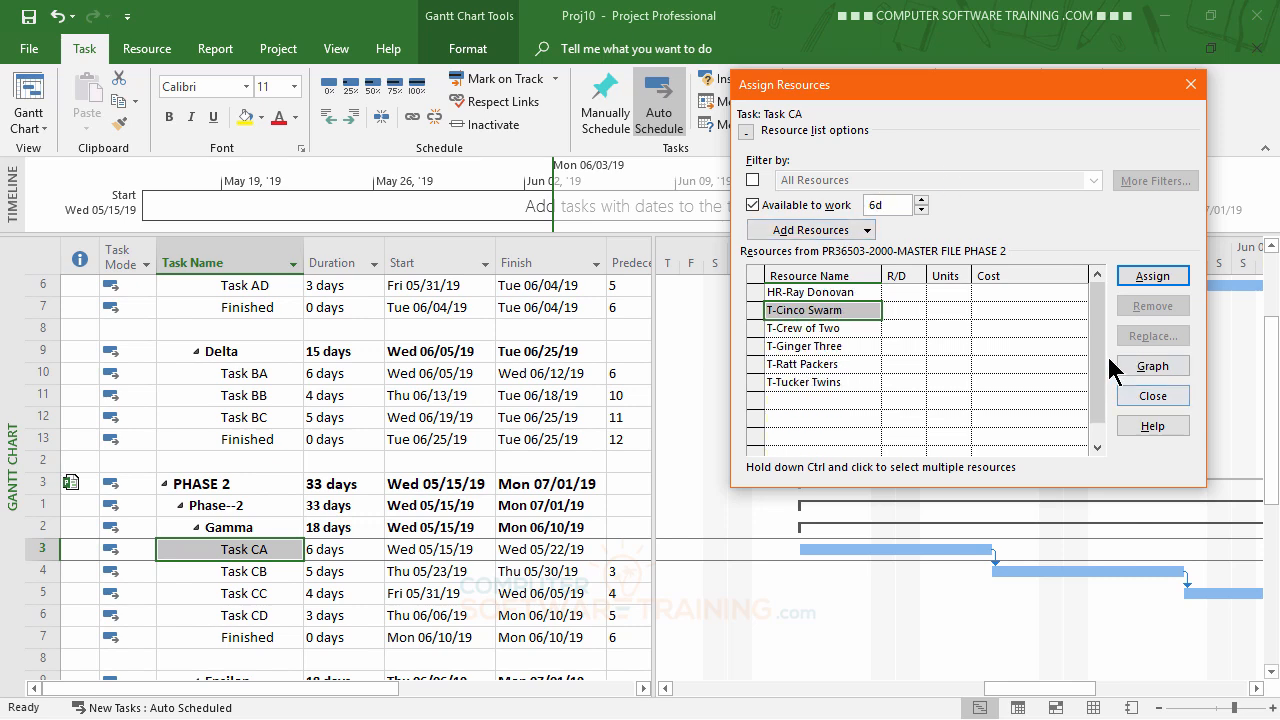
Assign the available HR resource from the filtered list to Task CA and close the Assign Resources dialog.
left_click_drag(1098, 341, 1102, 305)
left_click(806, 291)
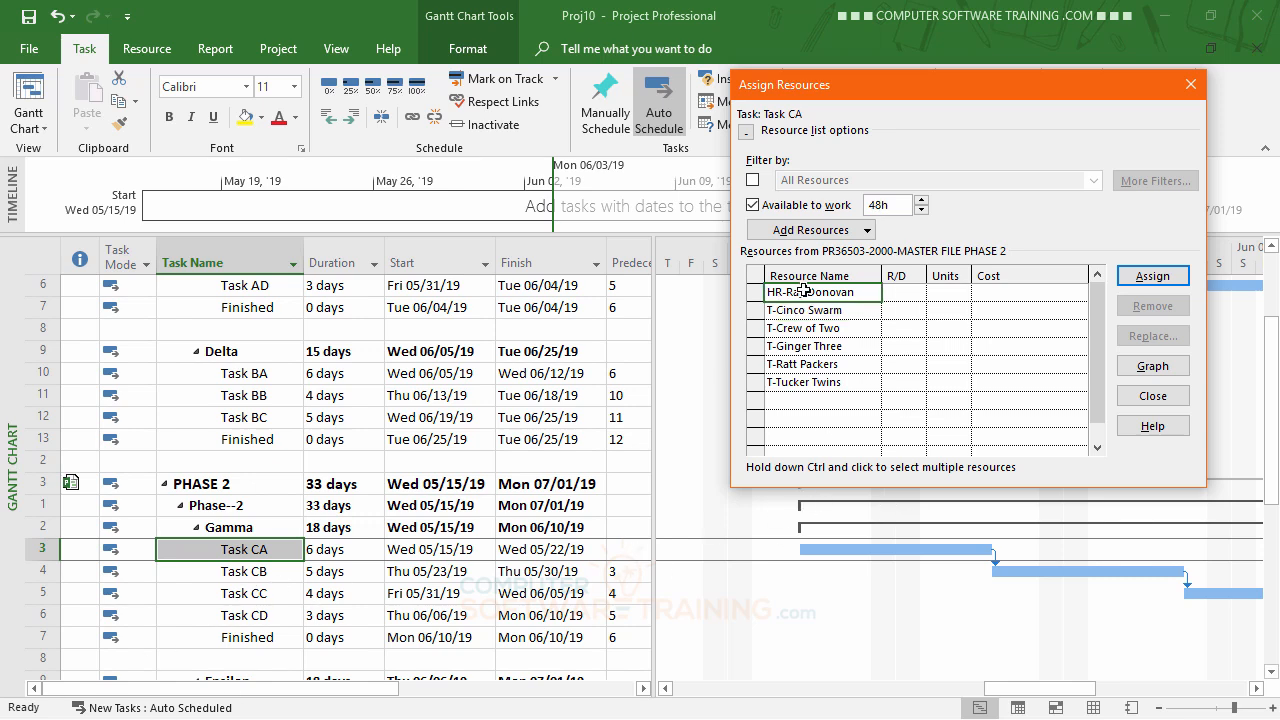
left_click(1165, 283)
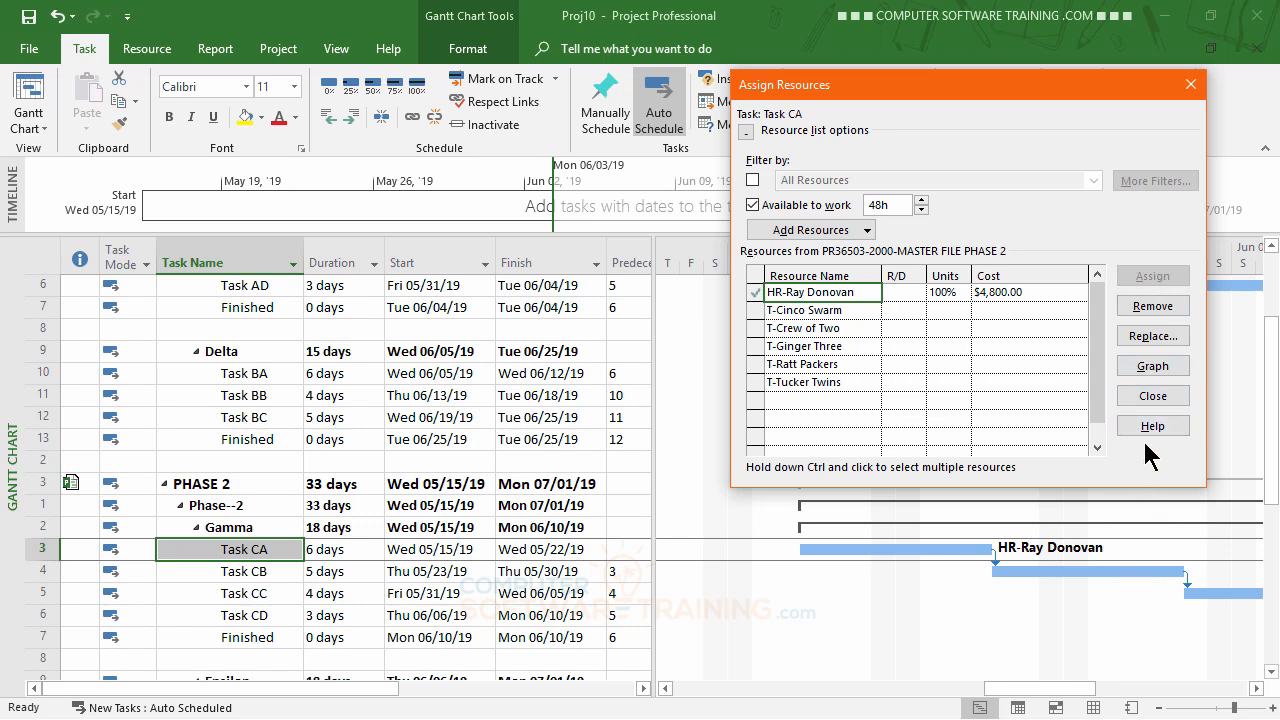
left_click(1155, 398)
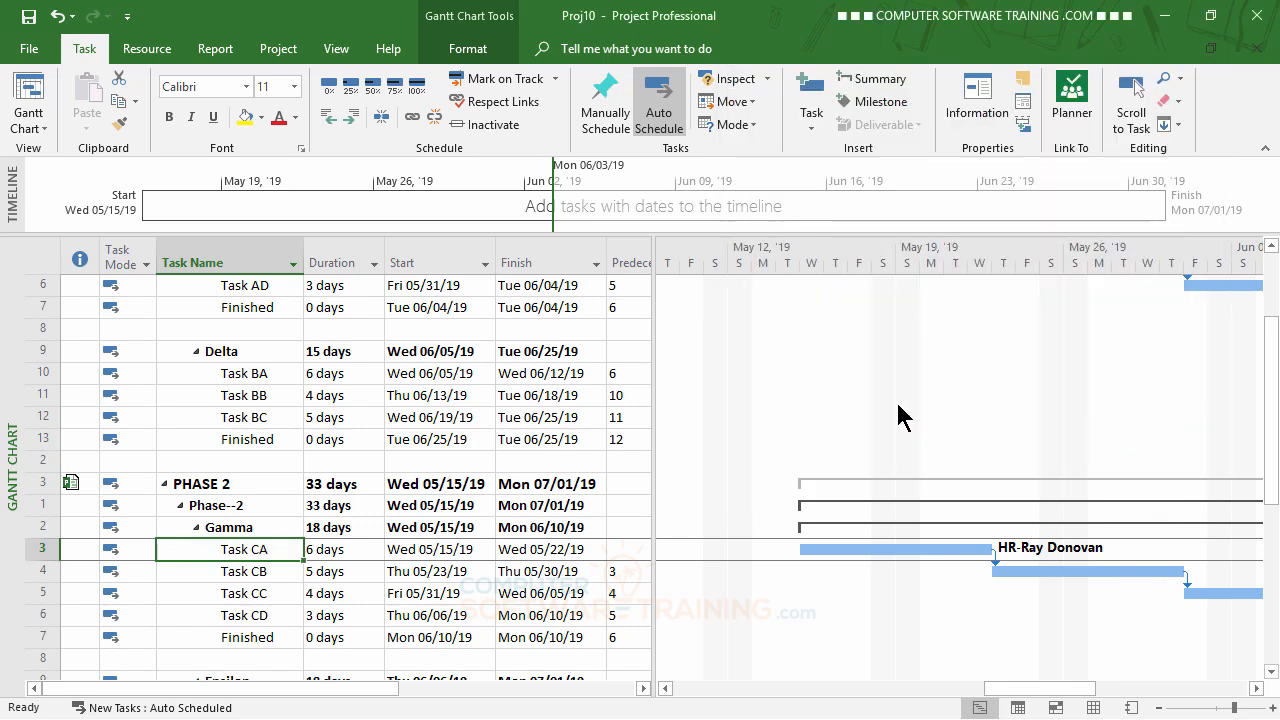
Link Task AB in PHASE 1 to Task CA in PHASE 2 as its predecessor across the subprojects, and check the connecting line.
scroll(900, 415, "up", 2)
scroll(900, 418, "down", 1)
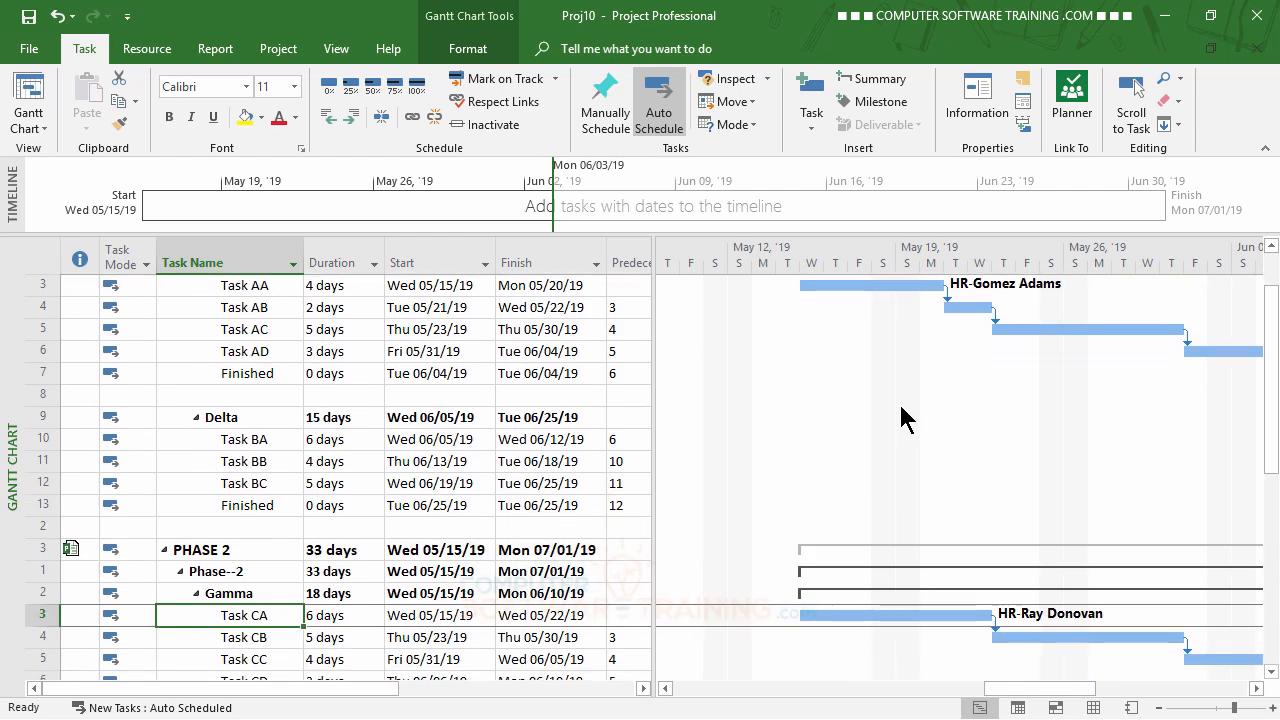
scroll(902, 416, "up", 1)
scroll(903, 415, "down", 1)
scroll(903, 415, "up", 1)
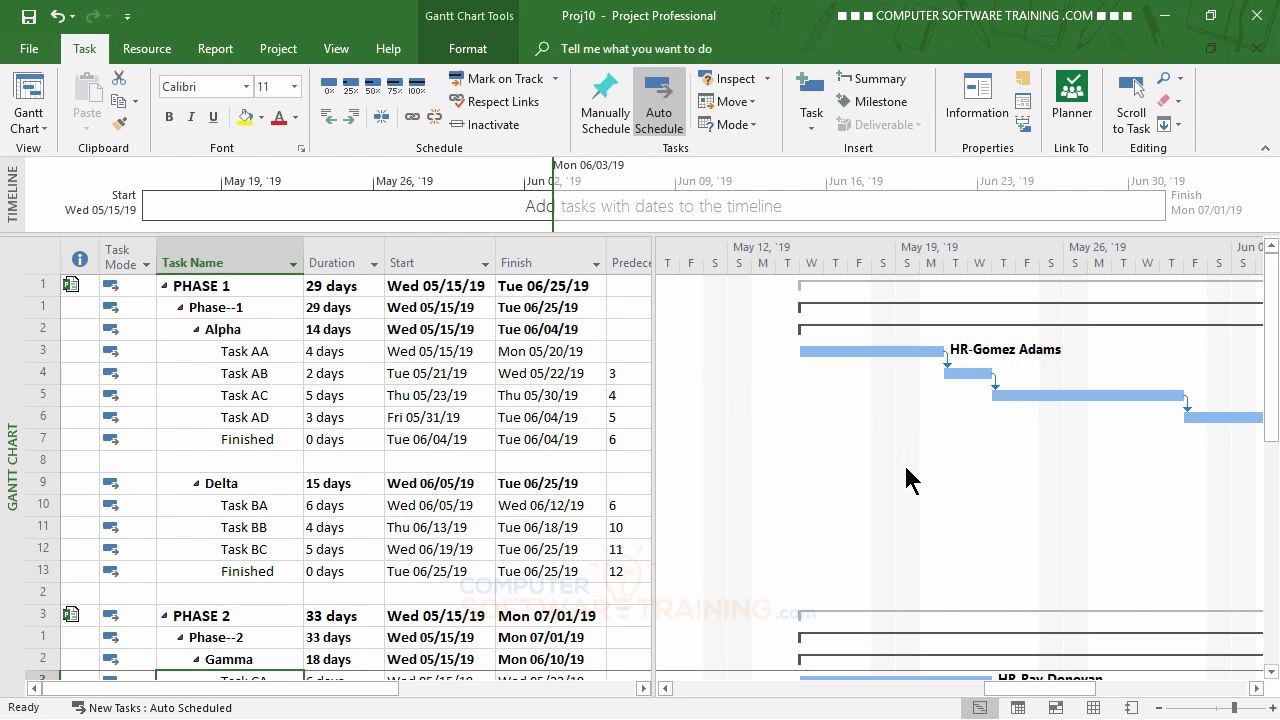
scroll(1000, 500, "down", 1)
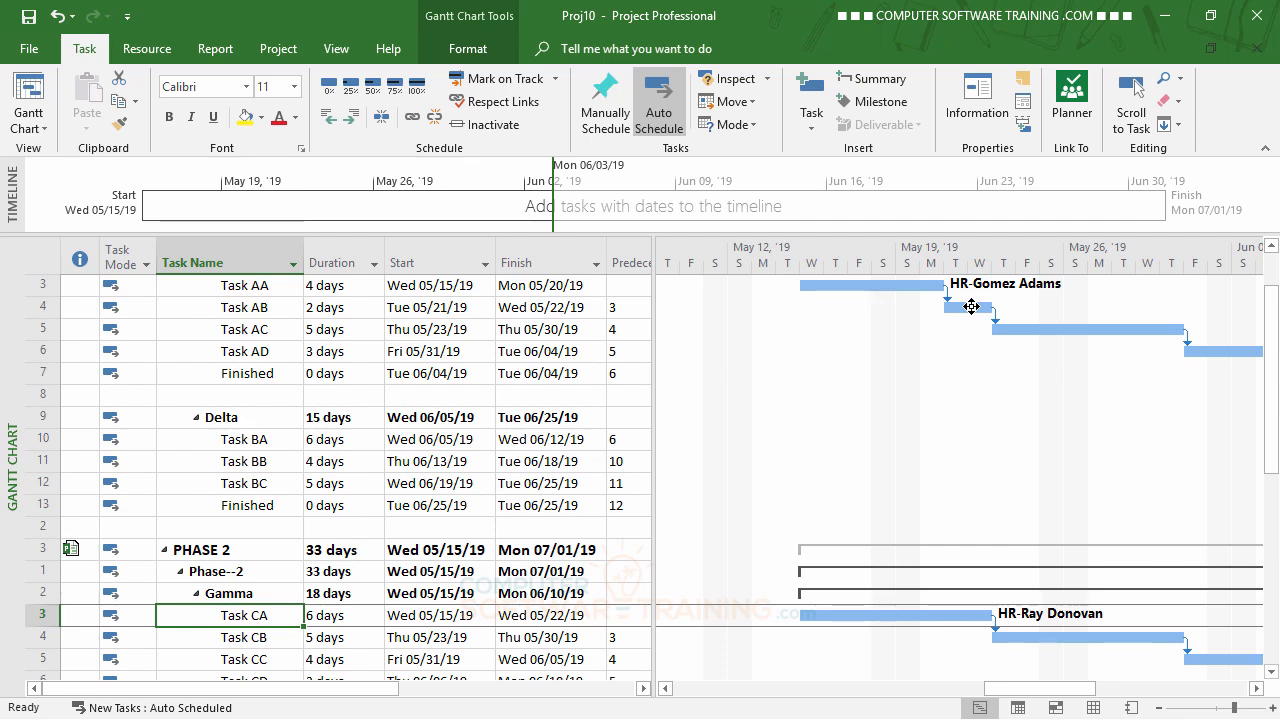
left_click_drag(971, 306, 891, 620)
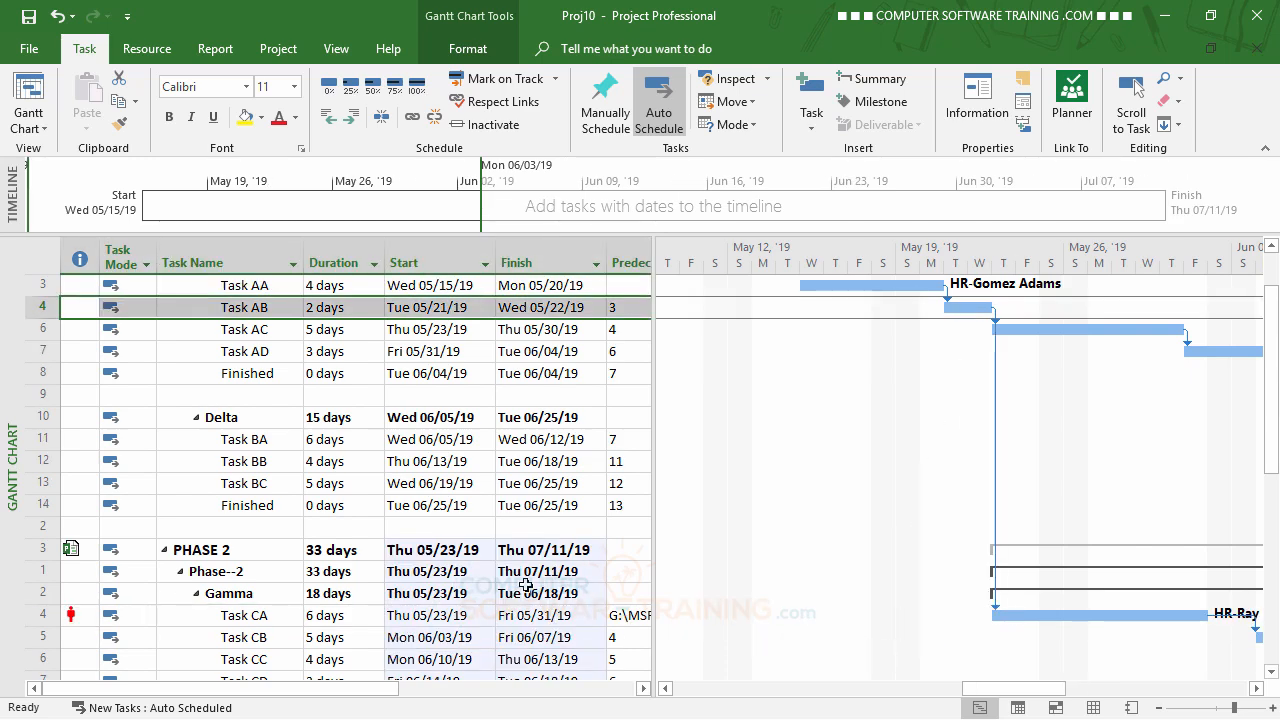
scroll(432, 567, "up", 1)
scroll(426, 557, "down", 1)
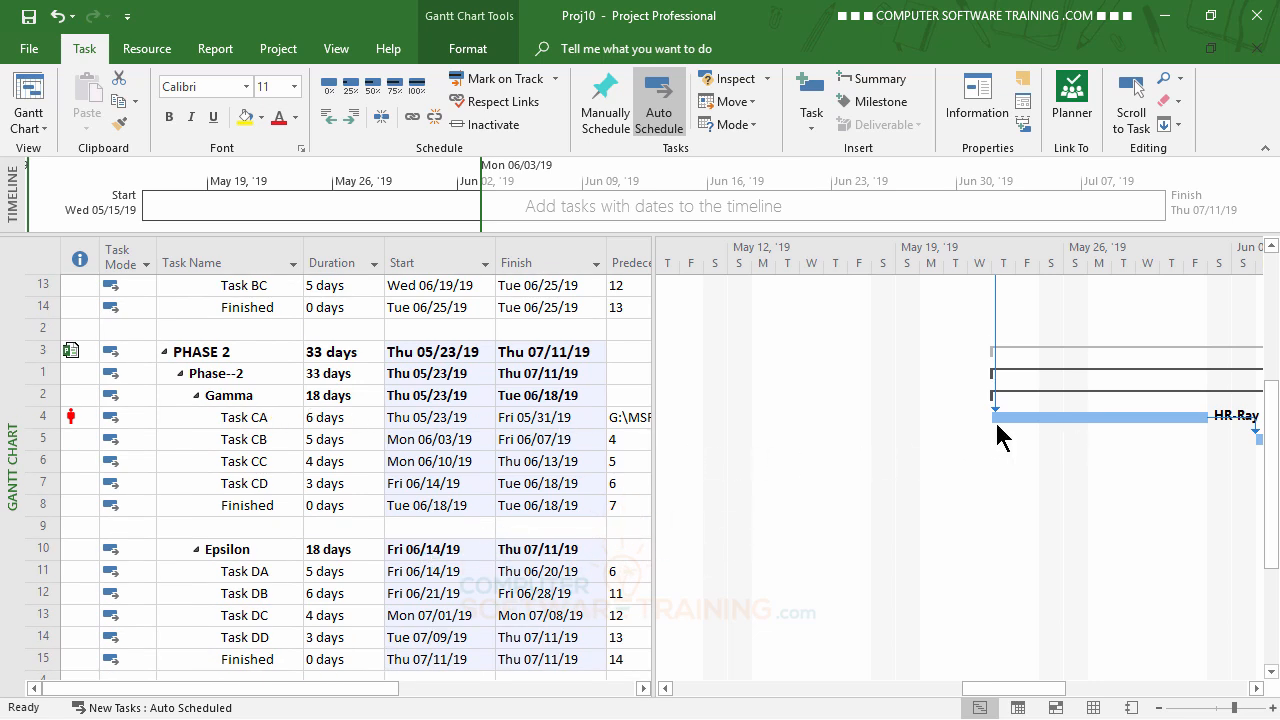
Level all resources in the master project to resolve the overallocation flagged on Task CA in PHASE 2.
scroll(931, 586, "up", 4)
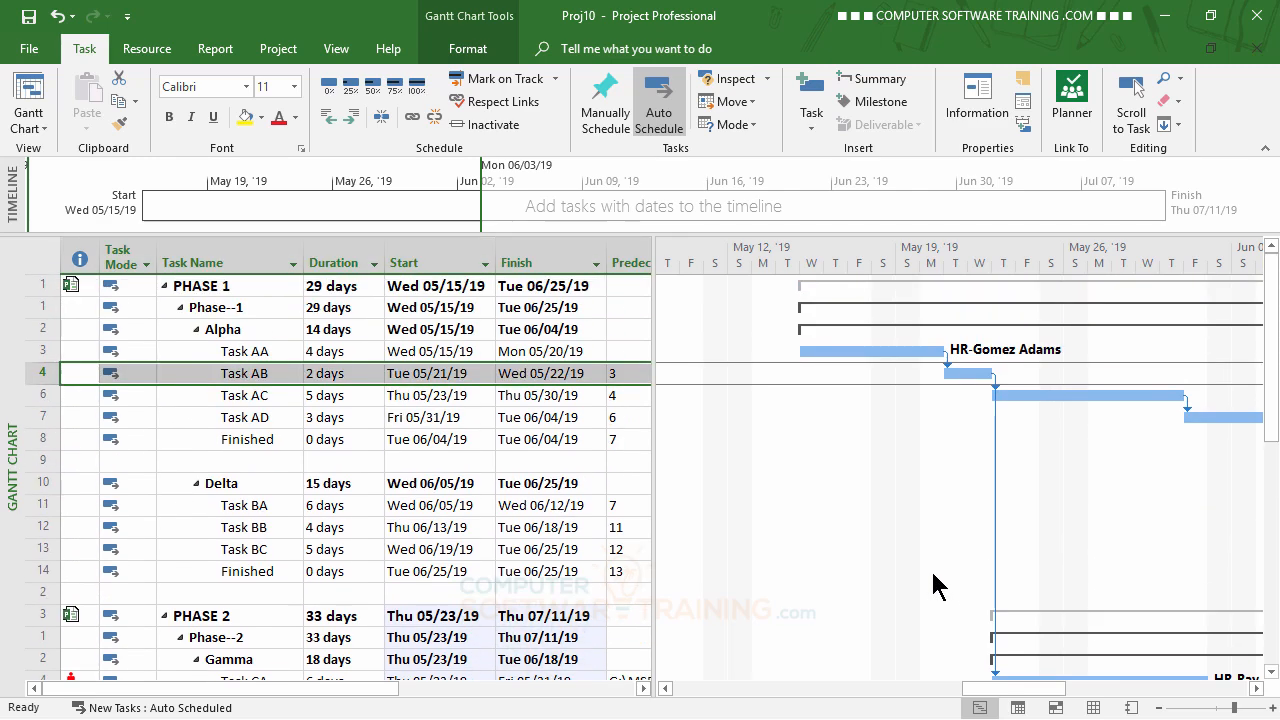
scroll(934, 580, "down", 2)
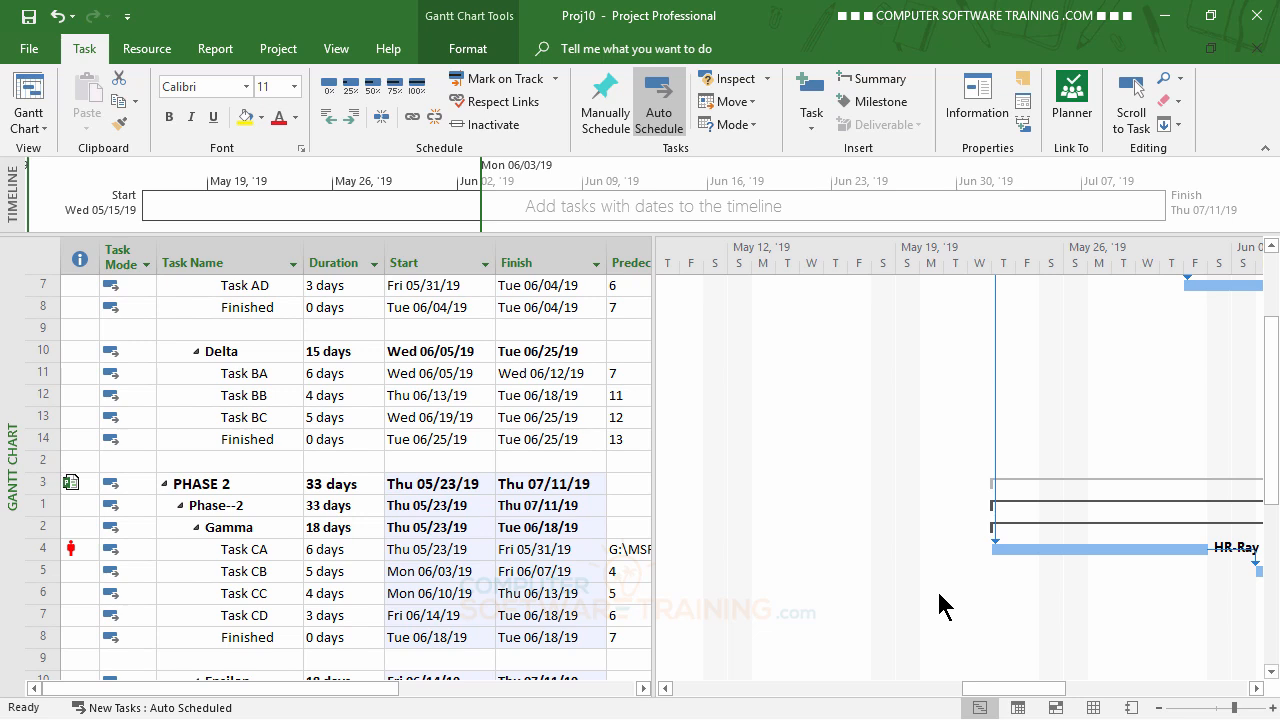
left_click(220, 553)
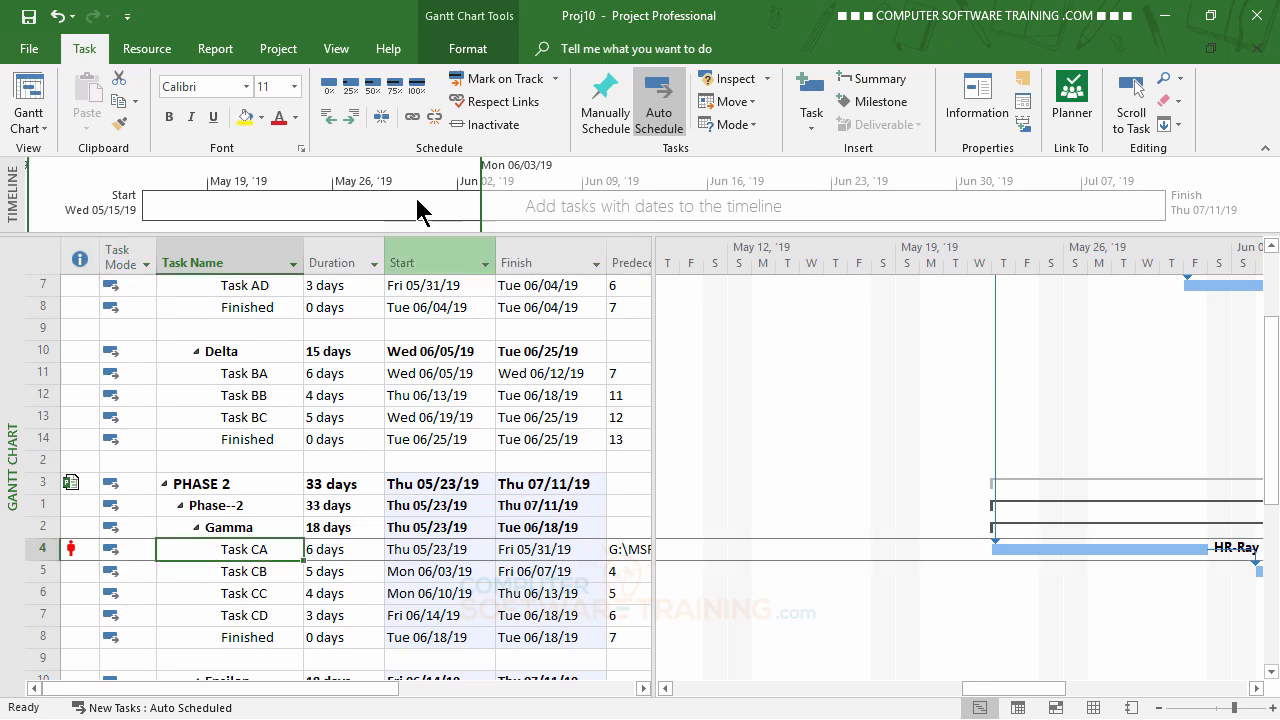
left_click(163, 50)
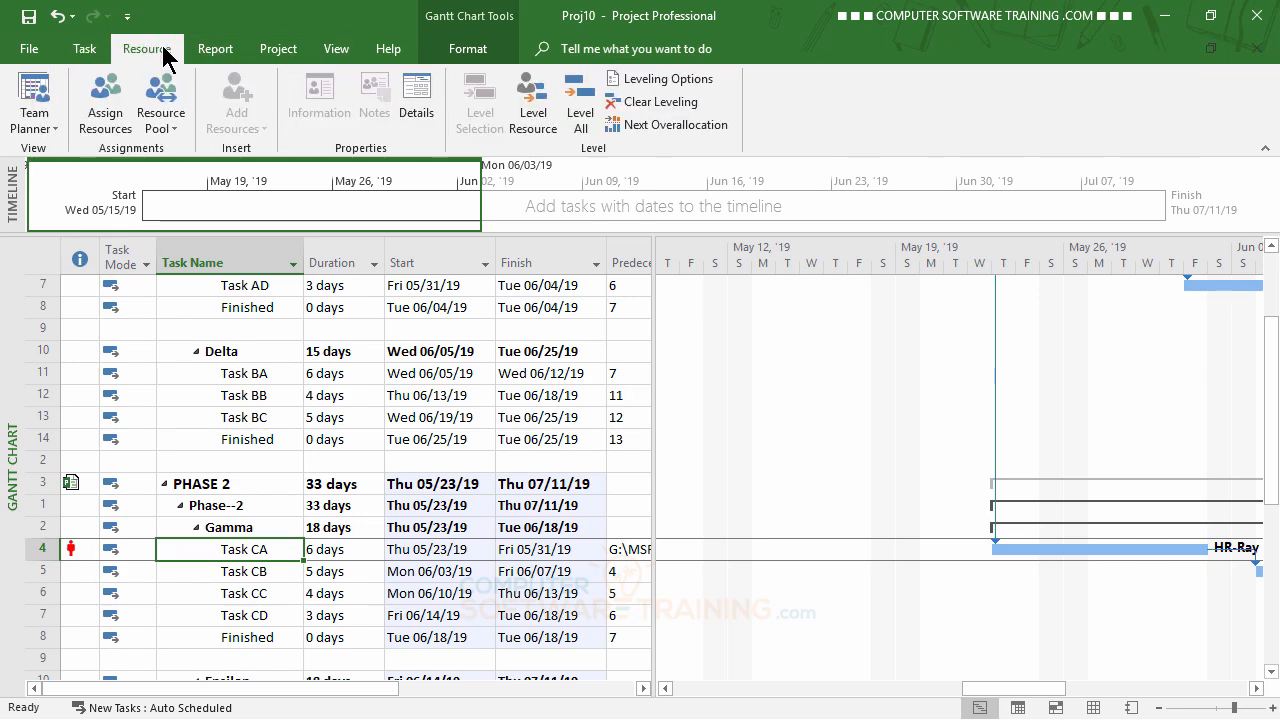
left_click(580, 100)
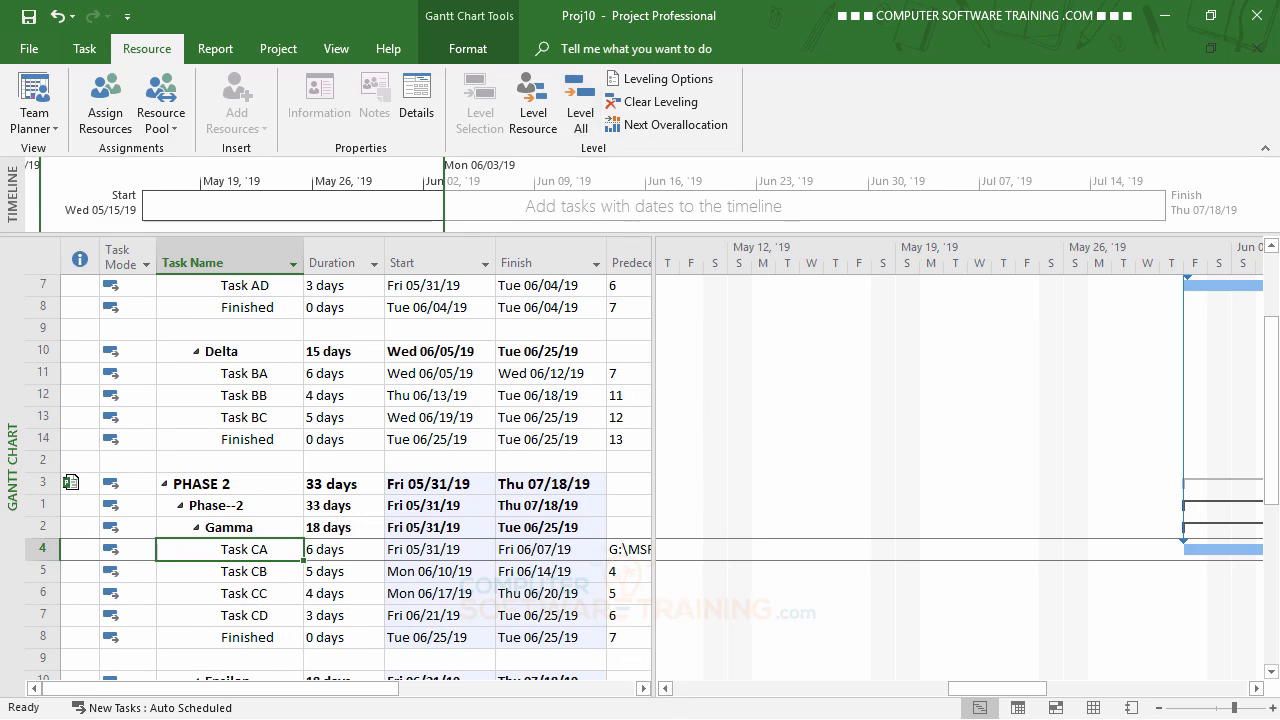
Examine the leveled schedule across PHASE 1 and PHASE 2, including Task CA's Gantt bar and its link from Task AB.
scroll(540, 474, "up", 2)
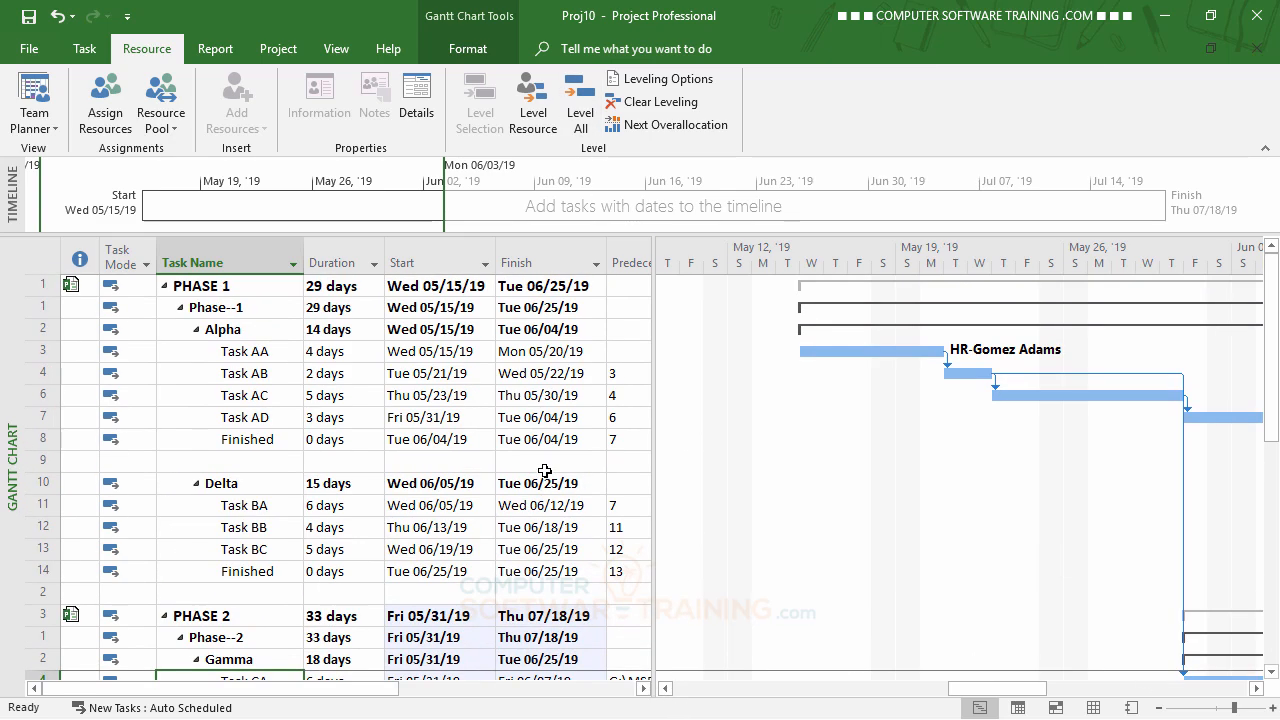
scroll(545, 471, "down", 2)
left_click_drag(1031, 689, 1094, 692)
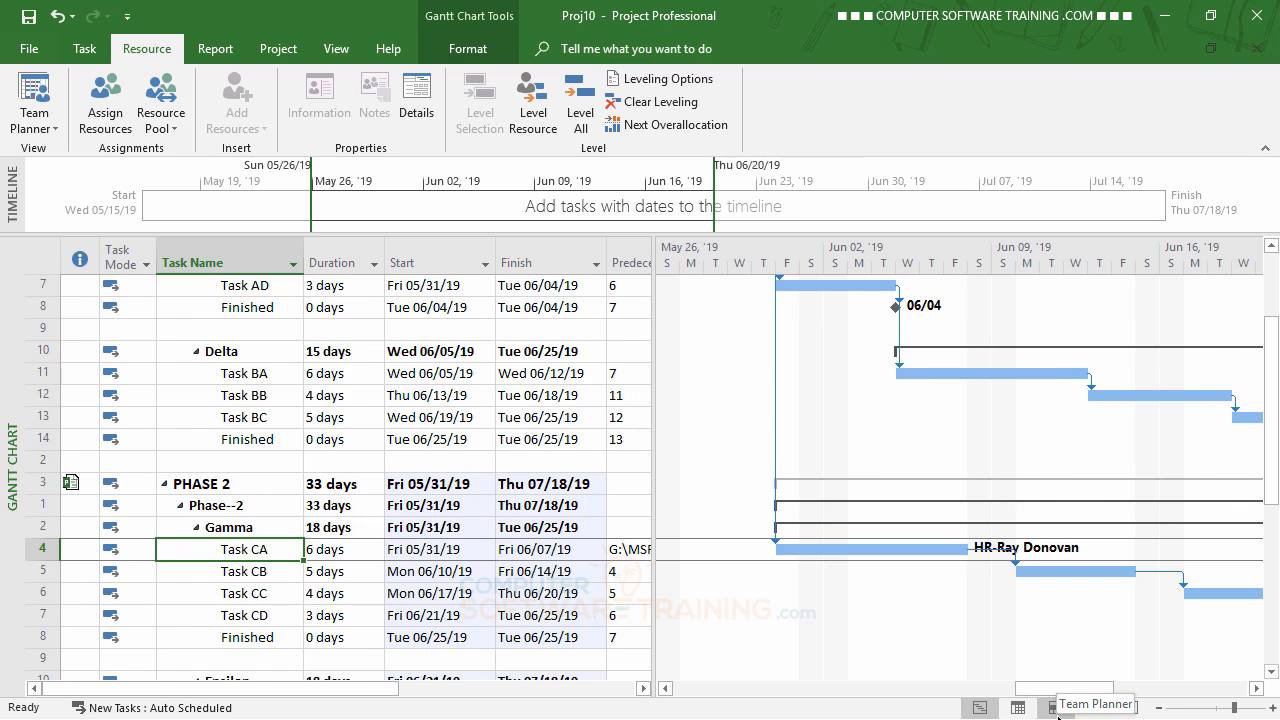
scroll(273, 516, "down", 2)
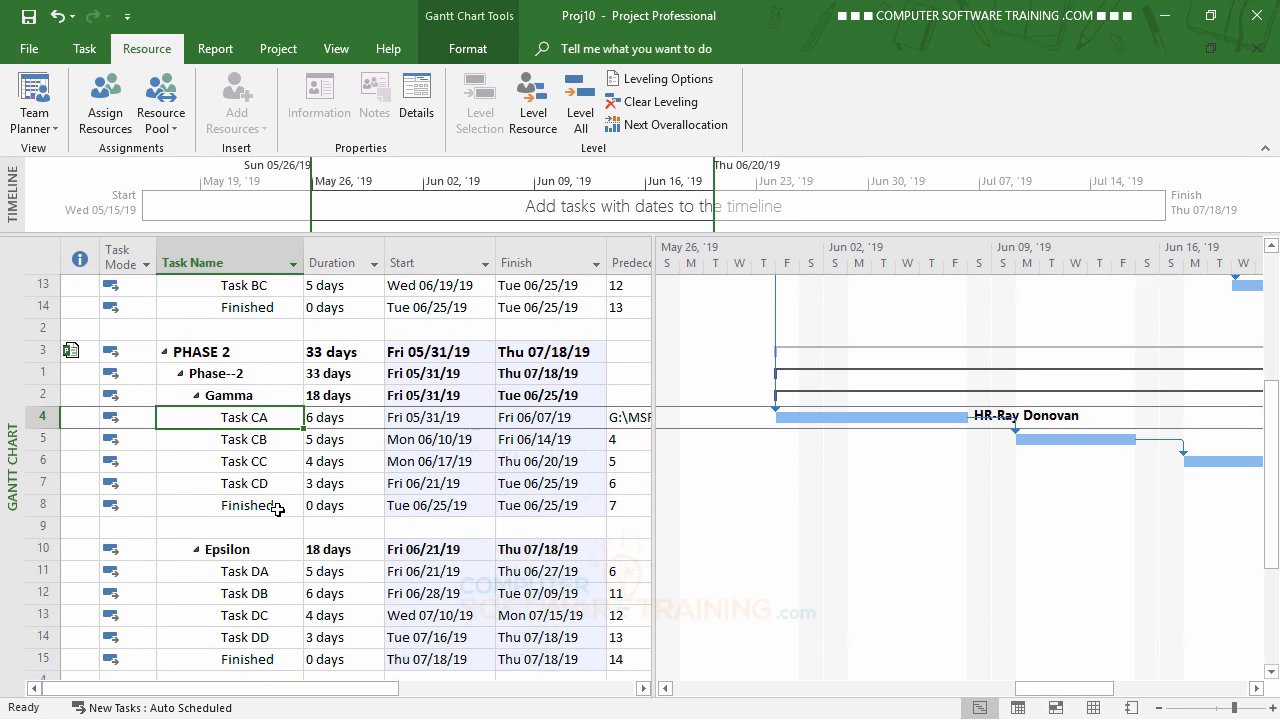
scroll(277, 507, "up", 3)
scroll(277, 507, "up", 1)
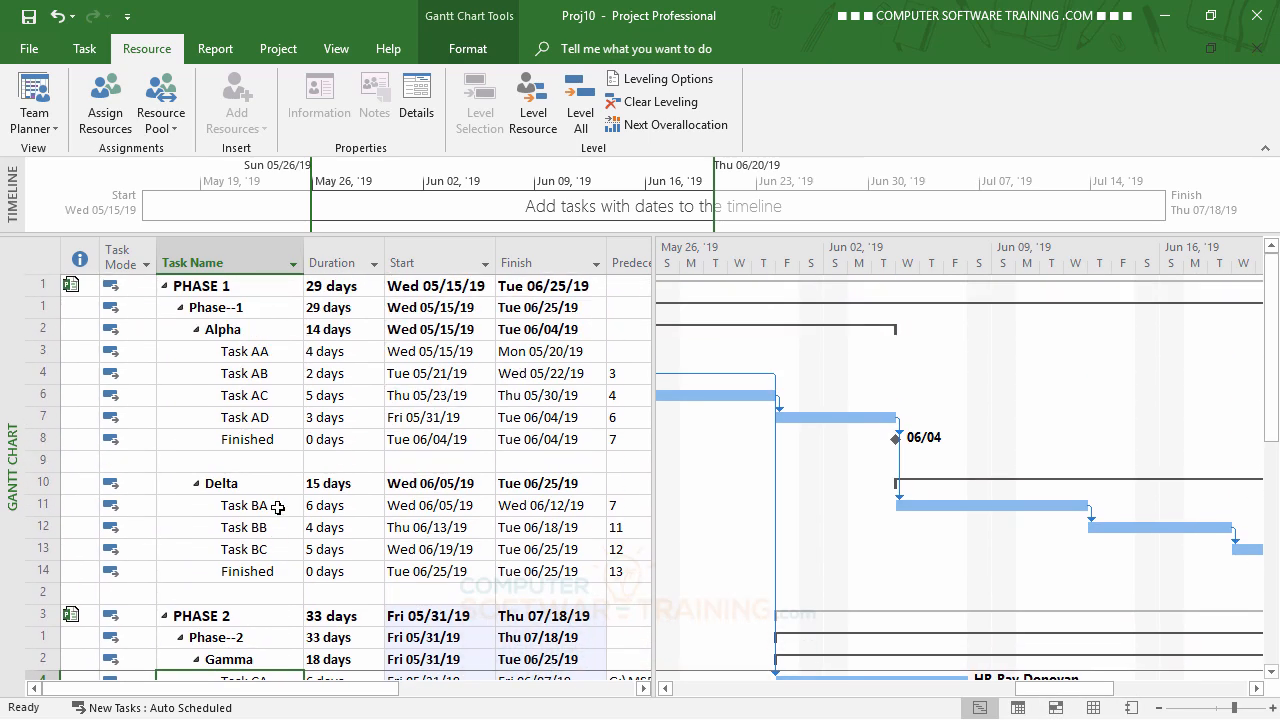